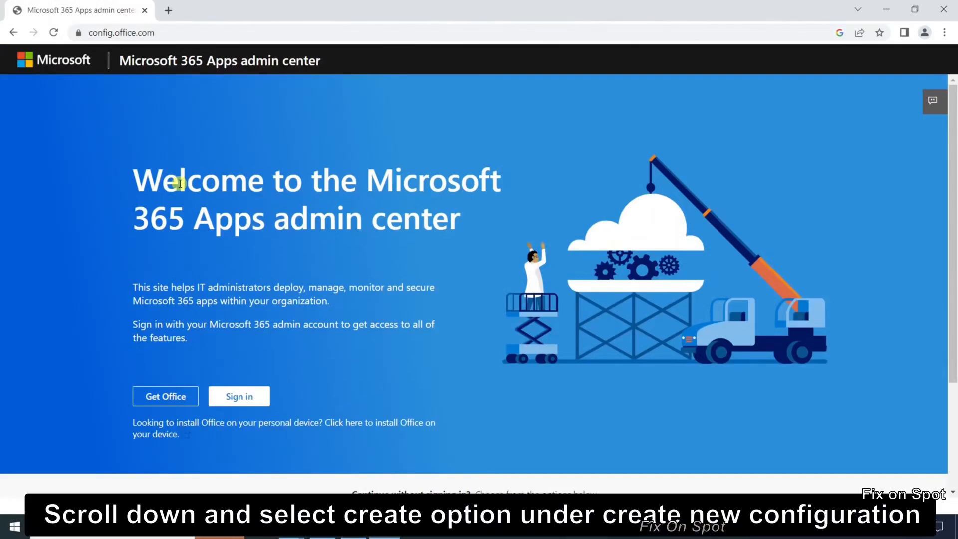
# - Start creating a new Office deployment configuration without signing in
pyautogui.scroll(-3, 180, 184)
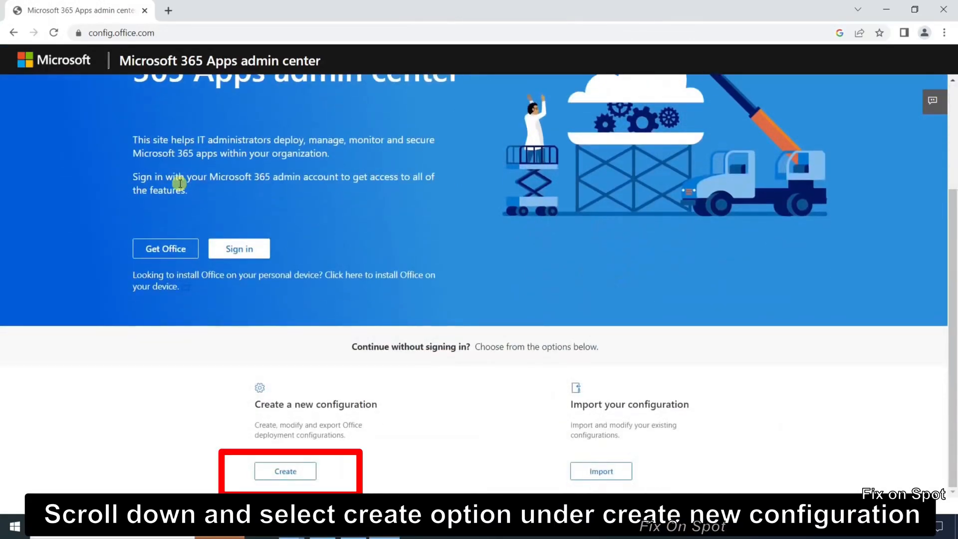
pyautogui.click(288, 473)
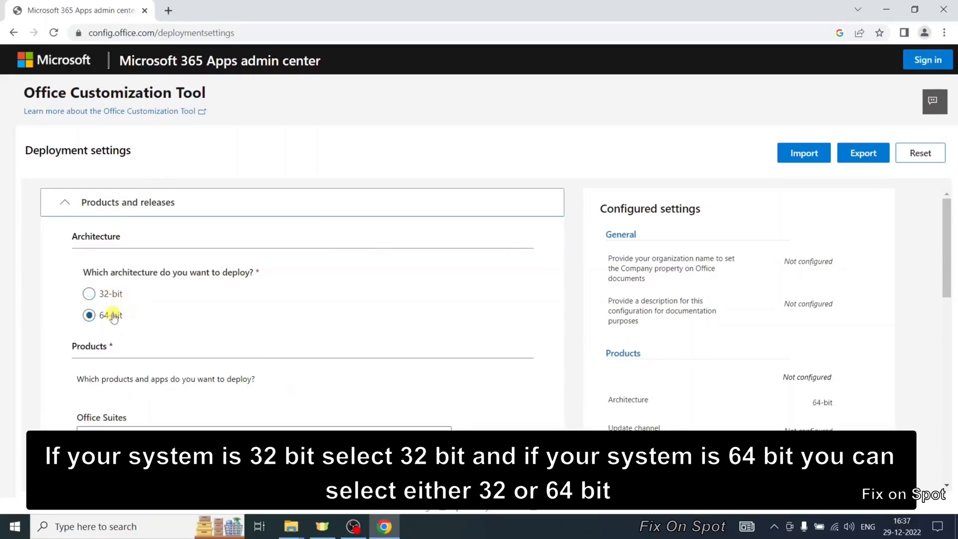
# - Check the system architecture in This PC's properties, then return to the browser configuration page
pyautogui.click(890, 4)
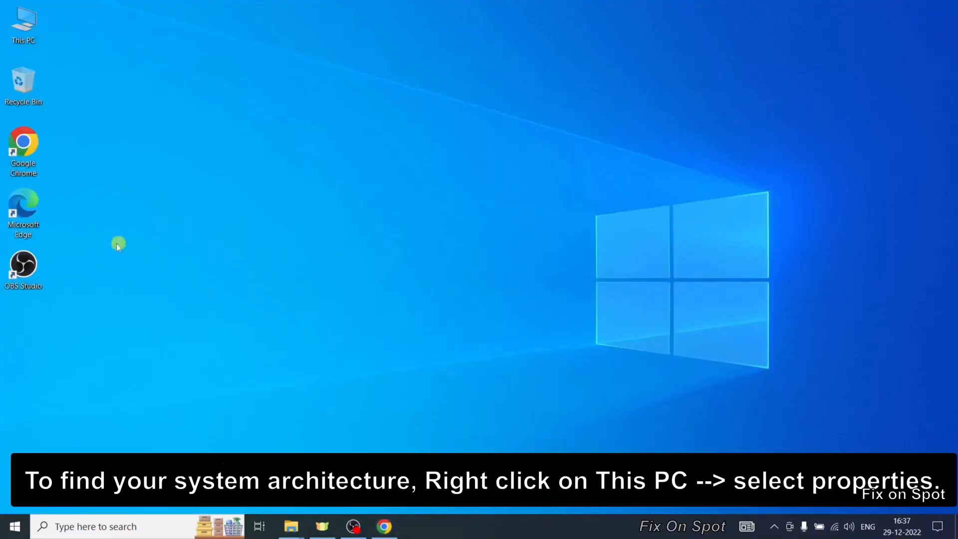
pyautogui.rightClick(33, 15)
pyautogui.click(87, 158)
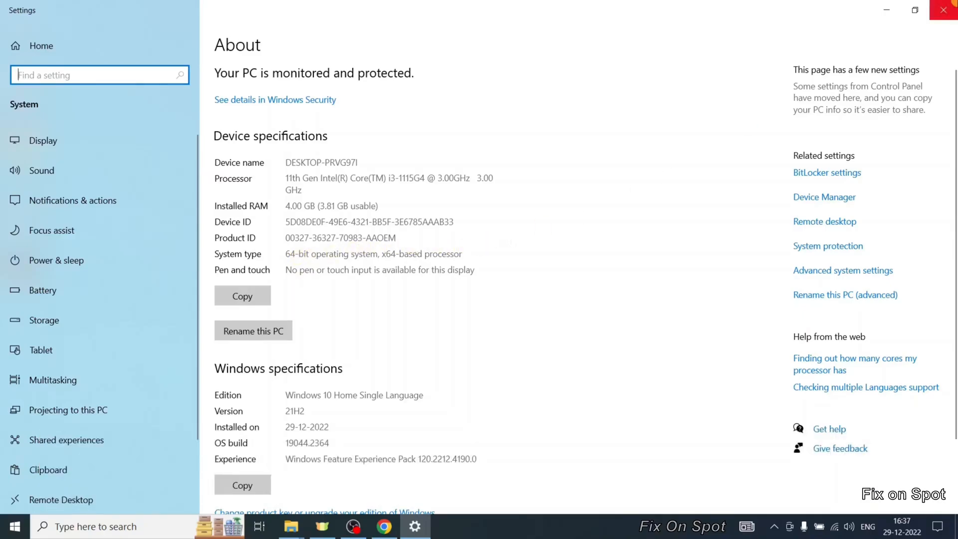
pyautogui.click(943, 10)
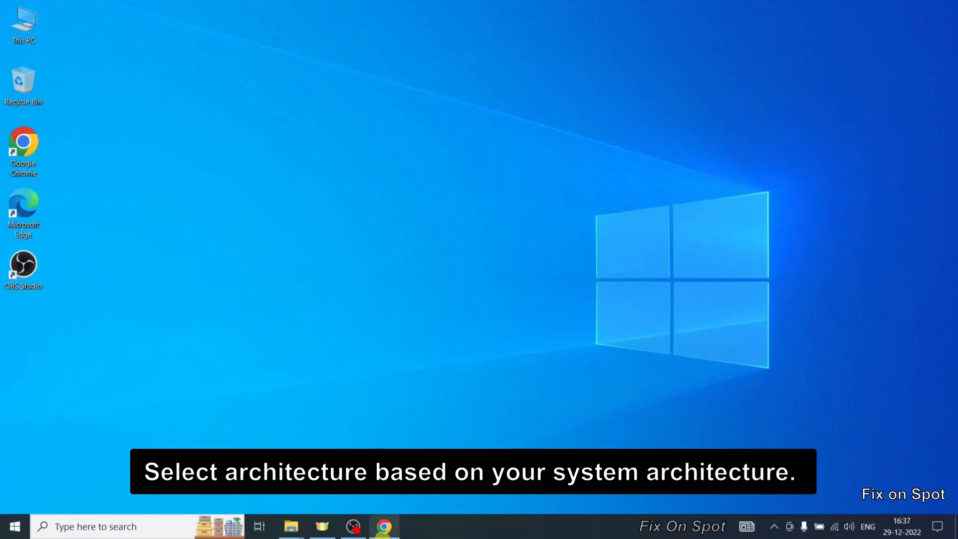
pyautogui.click(384, 526)
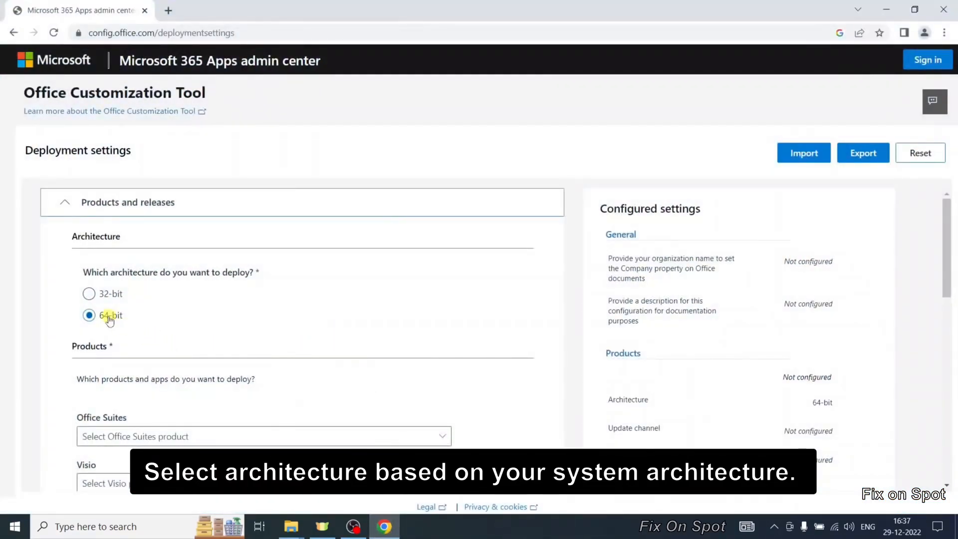
# - Choose Office LTSC Professional Plus 2021 - Volume License as the Office Suites product
pyautogui.scroll(-3, 215, 334)
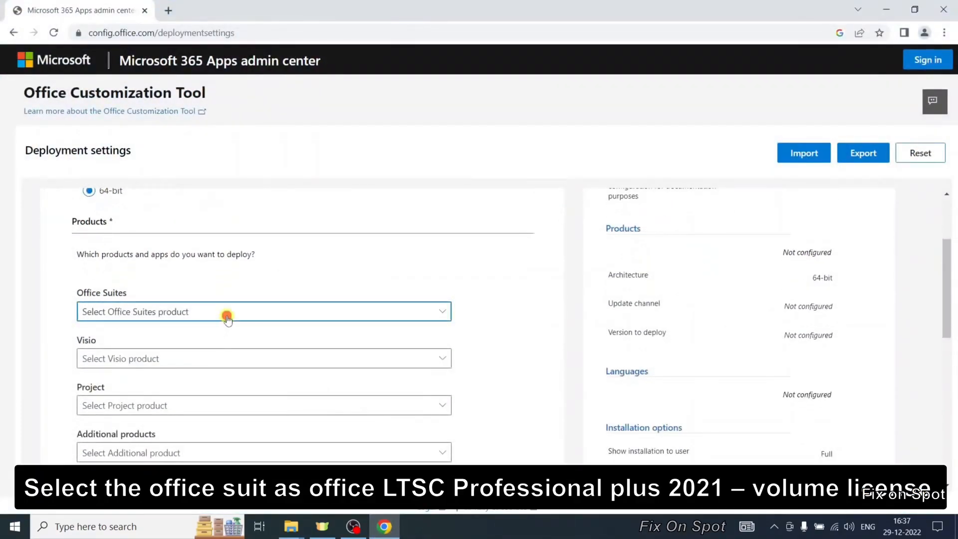
pyautogui.click(227, 315)
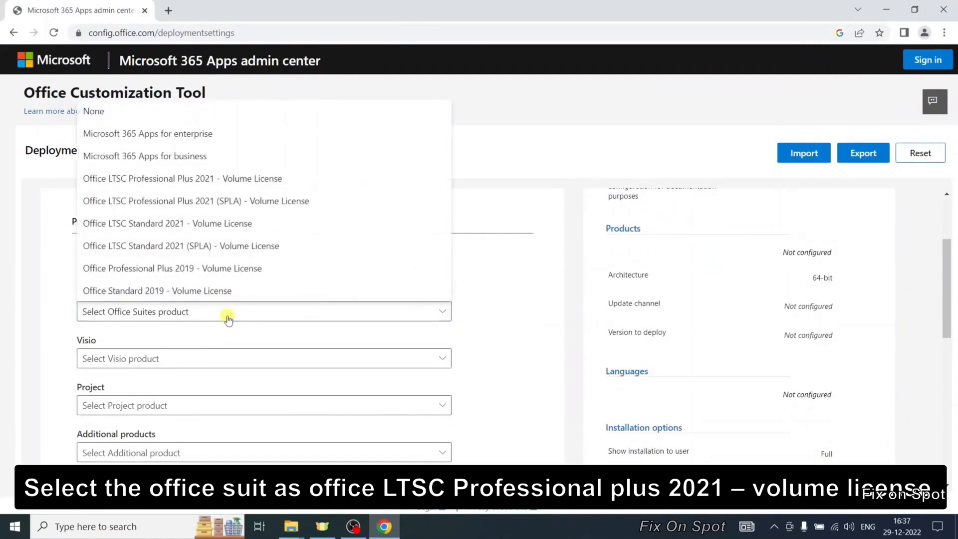
pyautogui.click(249, 183)
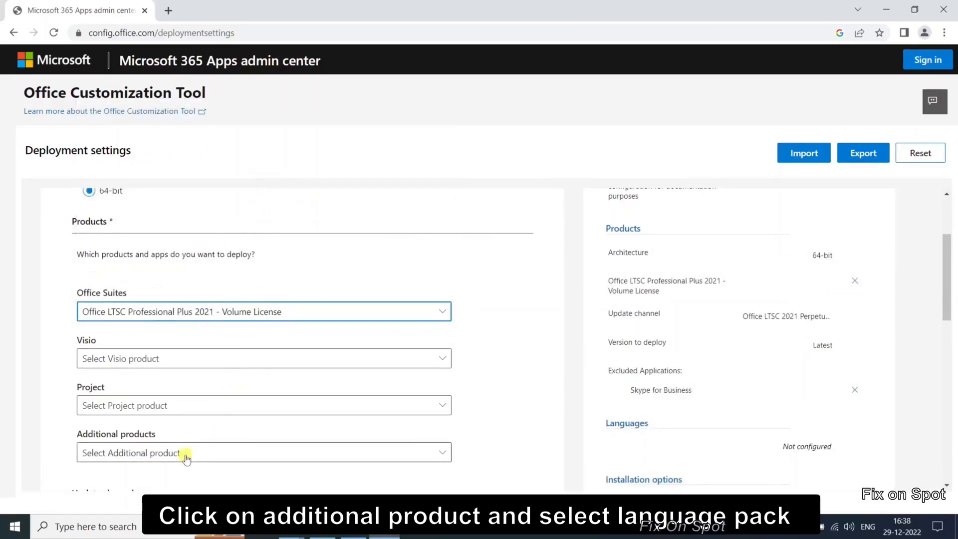
# - Add Language pack as an additional product and continue past the Products and releases section
pyautogui.click(185, 458)
pyautogui.click(172, 414)
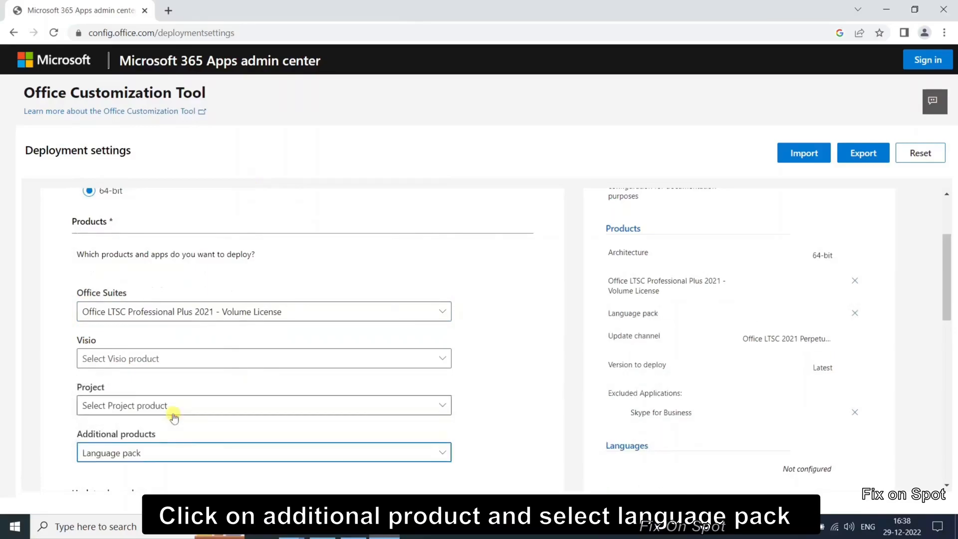
pyautogui.scroll(-4, 224, 449)
pyautogui.scroll(-1, 222, 413)
pyautogui.scroll(-1, 230, 399)
pyautogui.scroll(-3, 245, 271)
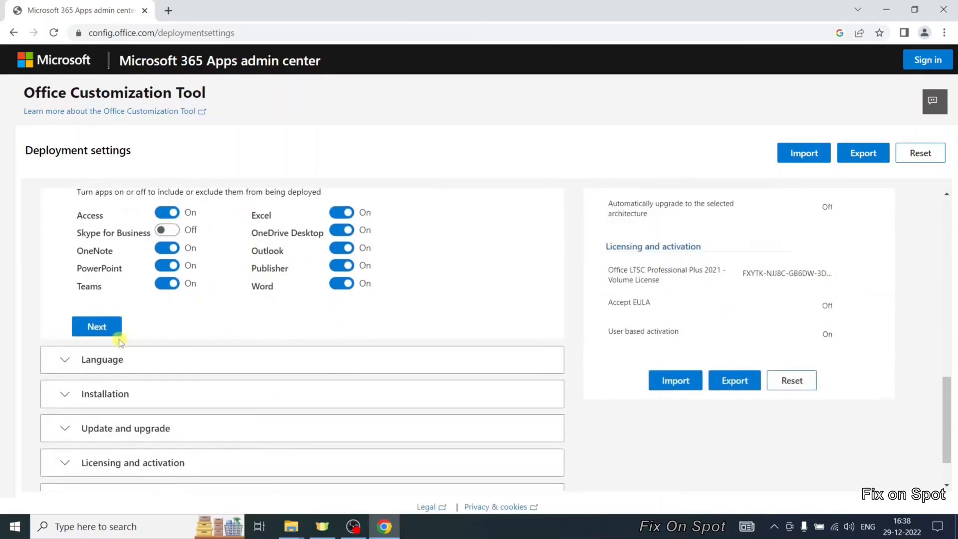
pyautogui.click(100, 326)
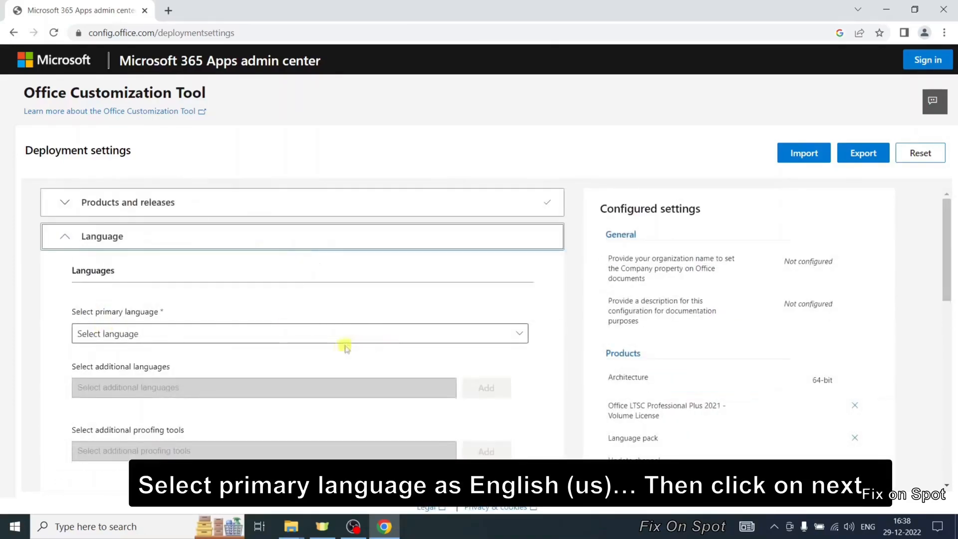
# - Set the primary language to English (United States) and continue to the Installation section
pyautogui.click(236, 335)
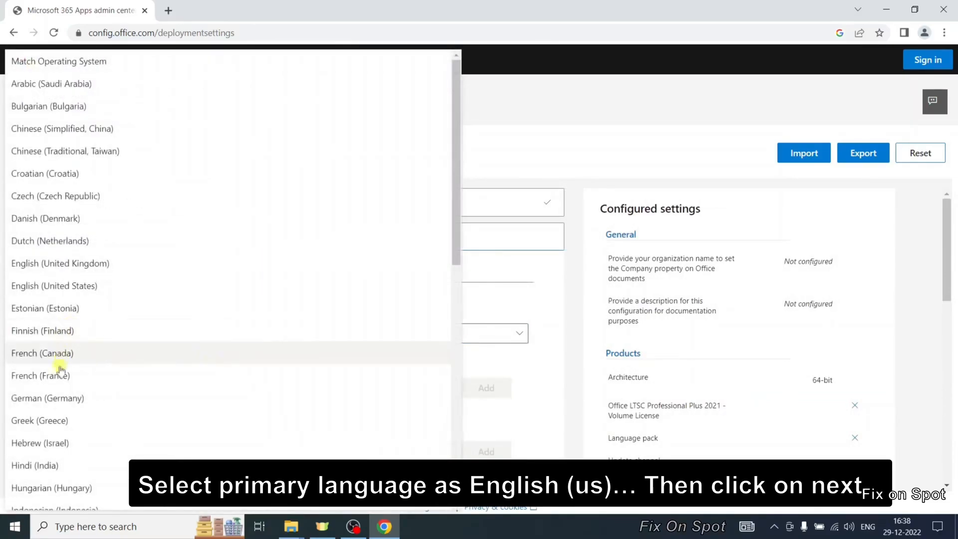
pyautogui.click(77, 284)
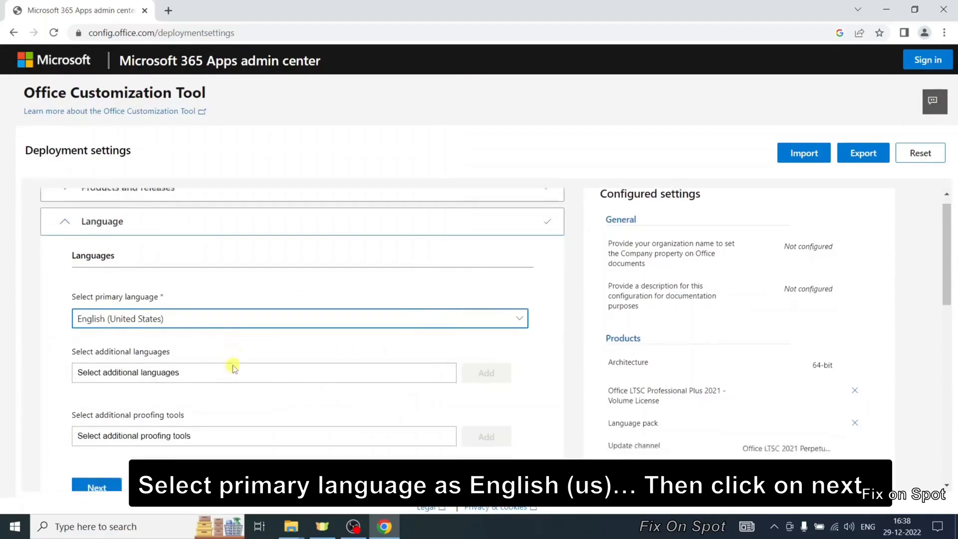
pyautogui.scroll(-3, 232, 366)
pyautogui.click(114, 379)
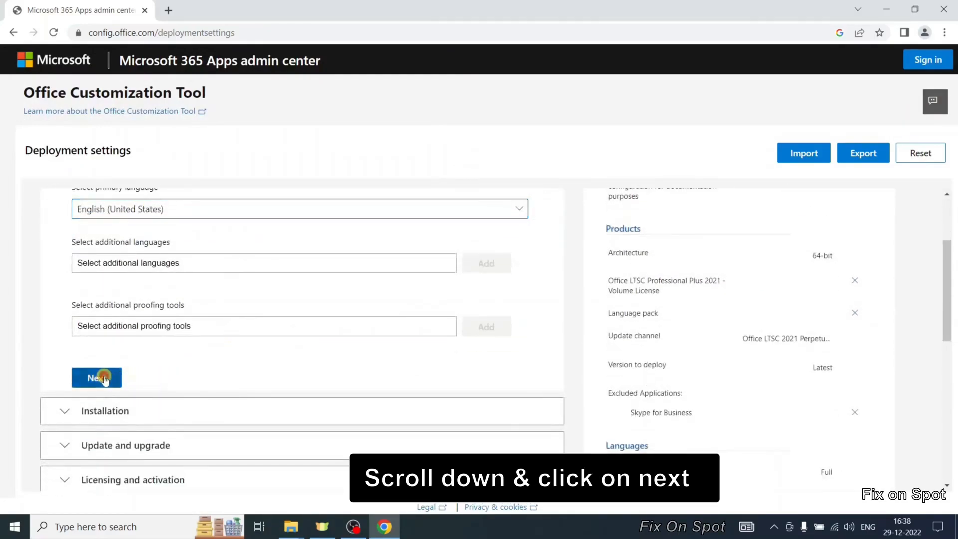
# - Keep the default installation options and continue to the Update and upgrade section
pyautogui.scroll(-1, 304, 367)
pyautogui.scroll(-3, 305, 367)
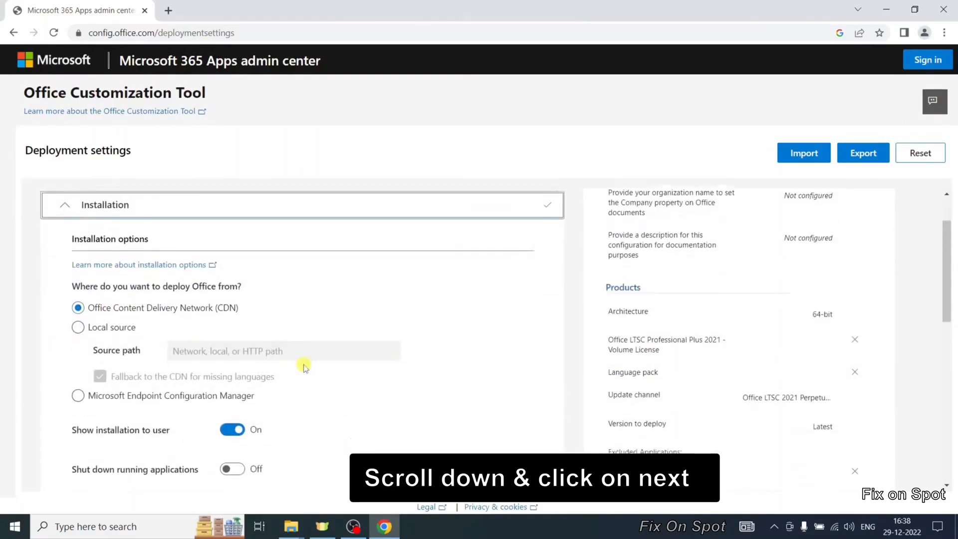
pyautogui.click(106, 394)
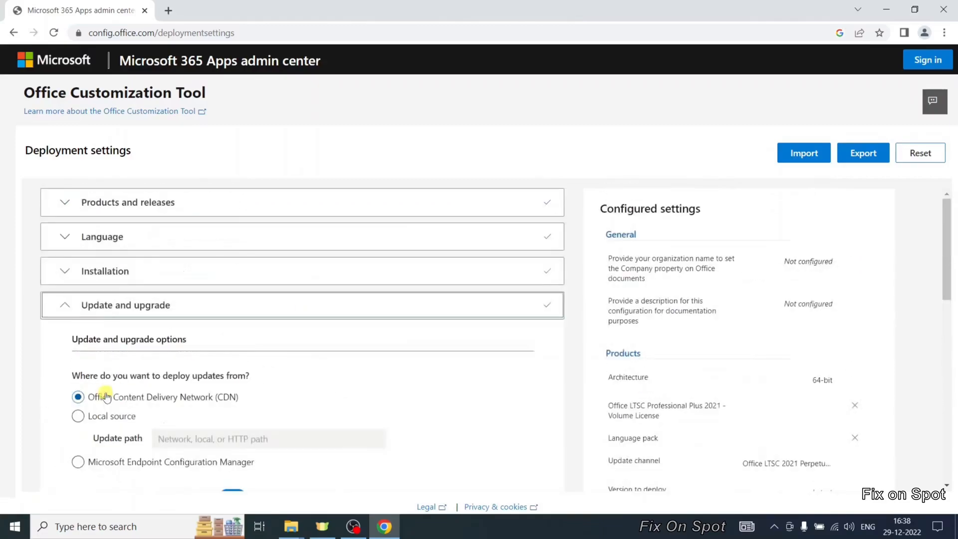
# - Turn off uninstalling MSI versions of Office, including Visio and Project, and continue to Licensing and activation
pyautogui.scroll(-2, 319, 389)
pyautogui.scroll(-2, 324, 390)
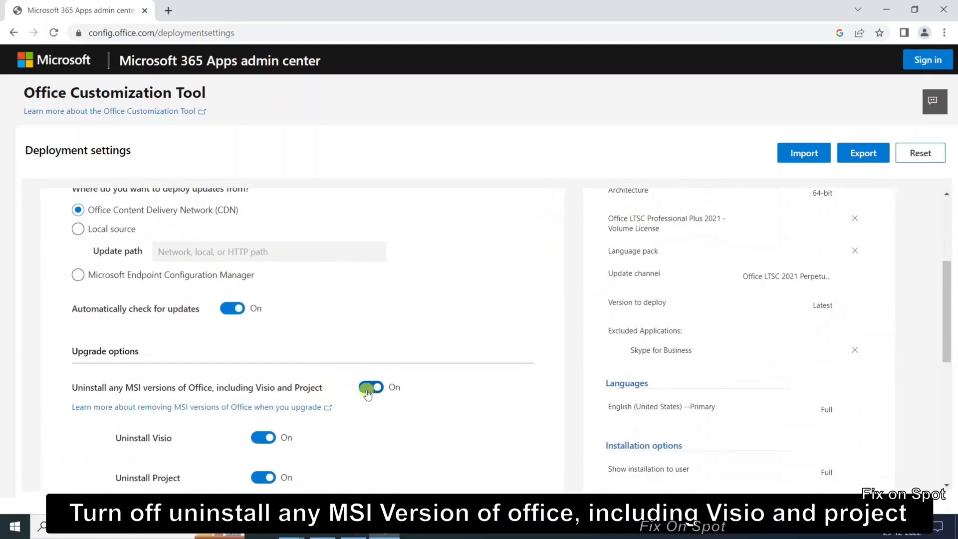
pyautogui.click(371, 389)
pyautogui.click(371, 389)
pyautogui.click(365, 394)
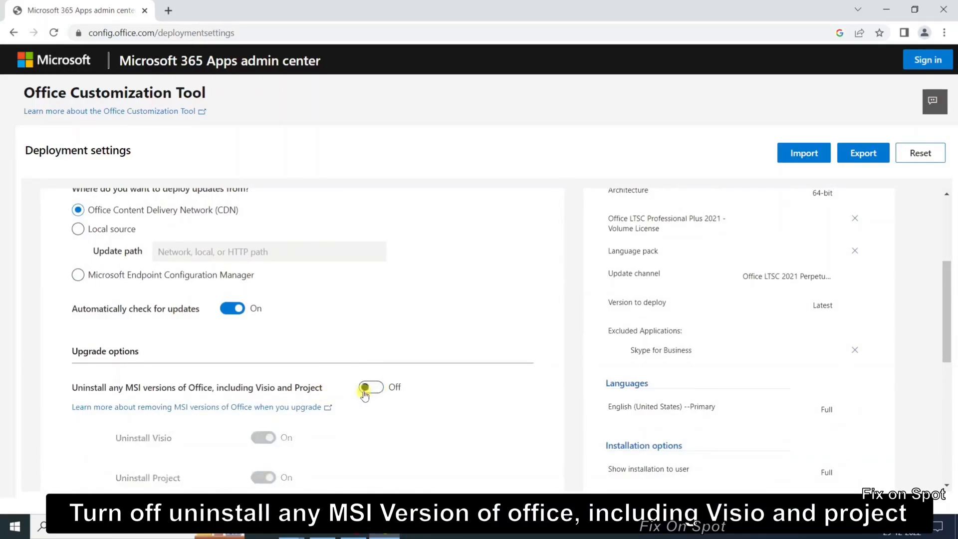
pyautogui.scroll(-6, 399, 409)
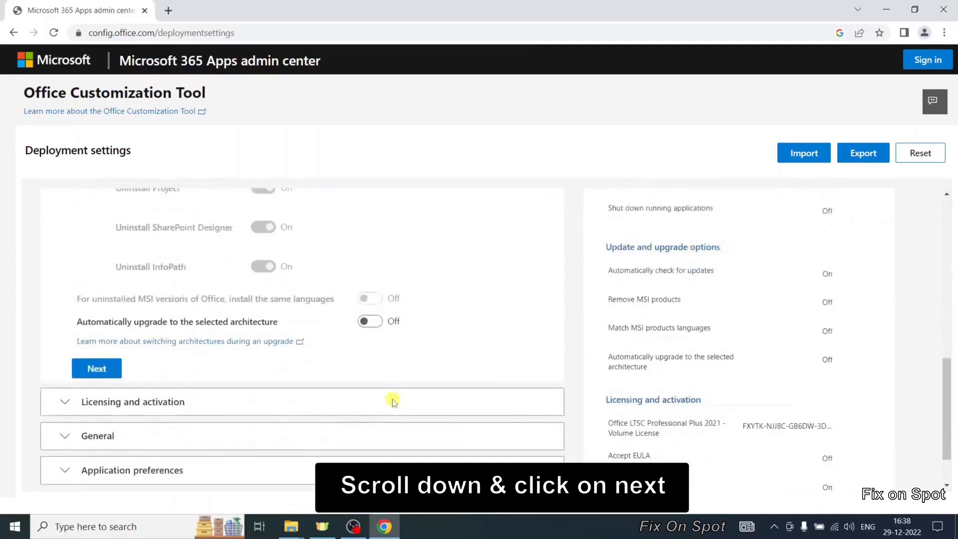
pyautogui.click(108, 344)
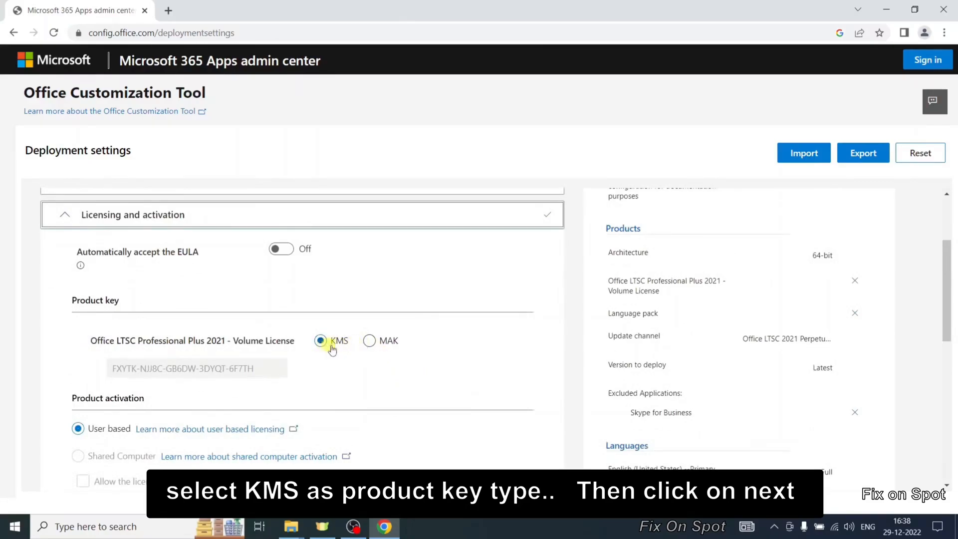
# - Keep KMS as the product key type with user-based activation and continue to General
pyautogui.scroll(-3, 331, 368)
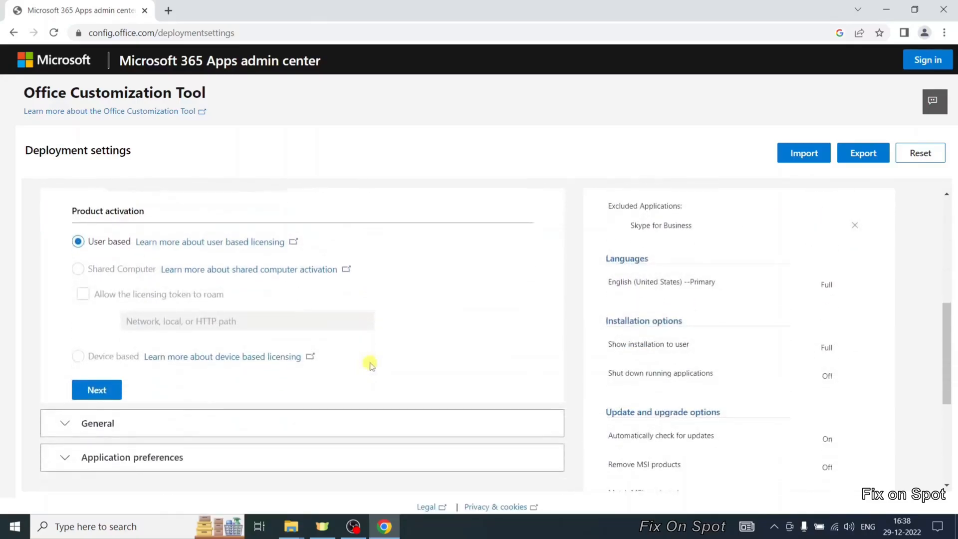
pyautogui.click(97, 389)
pyautogui.scroll(-1, 236, 387)
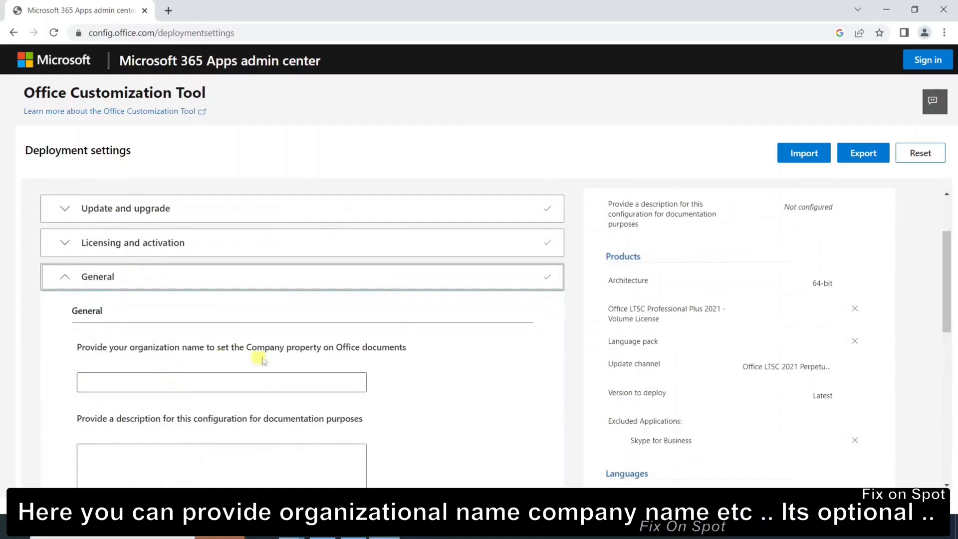
# - Enter VM as the organization name and continue to Application preferences
pyautogui.click(231, 382)
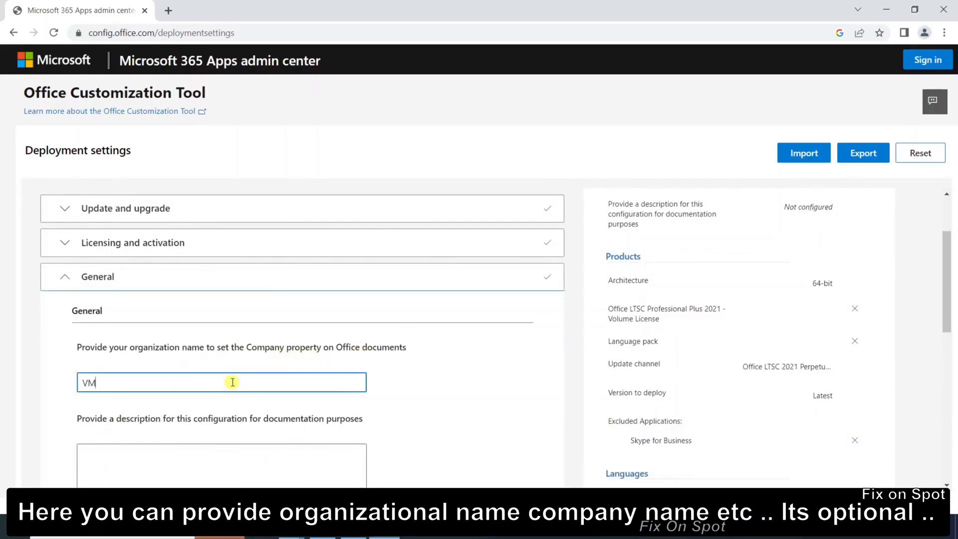
pyautogui.scroll(-3, 231, 381)
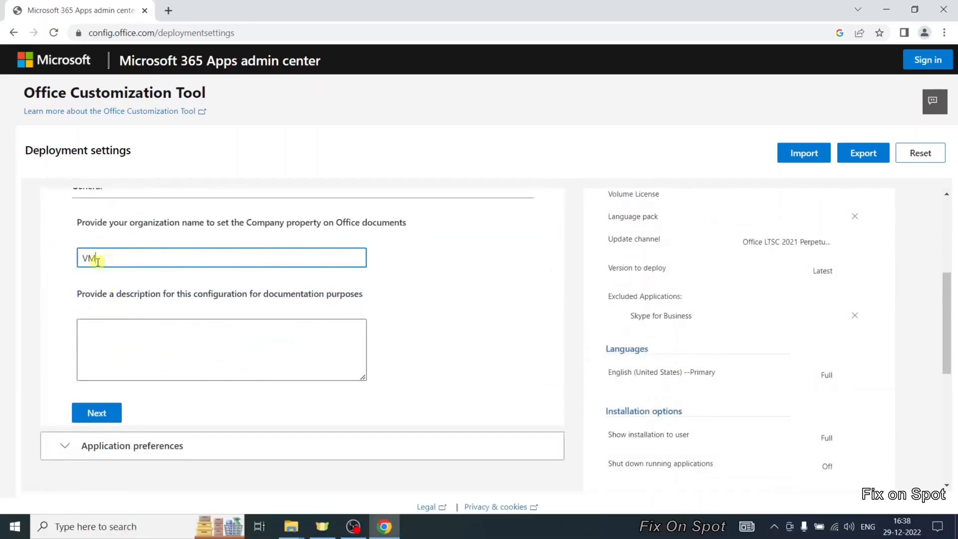
pyautogui.scroll(-1, 143, 349)
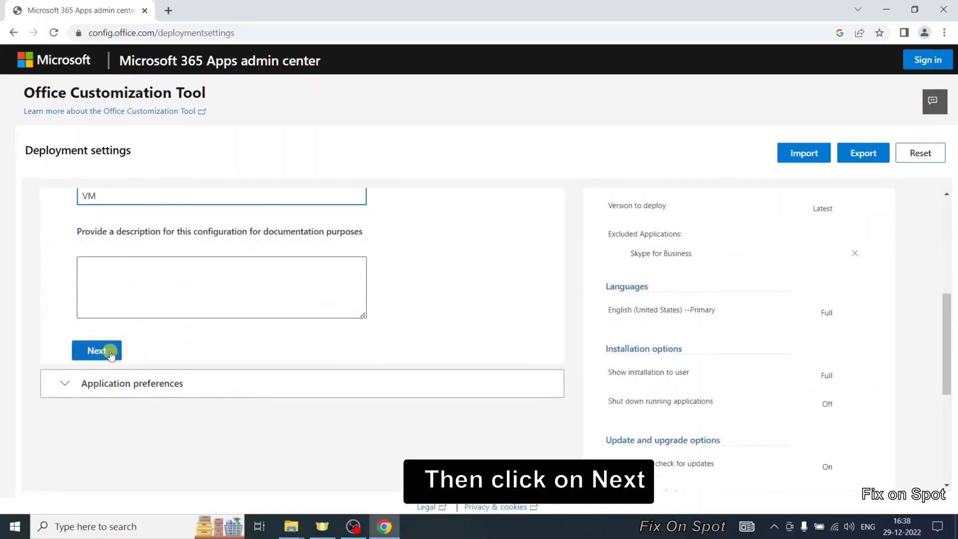
pyautogui.click(107, 350)
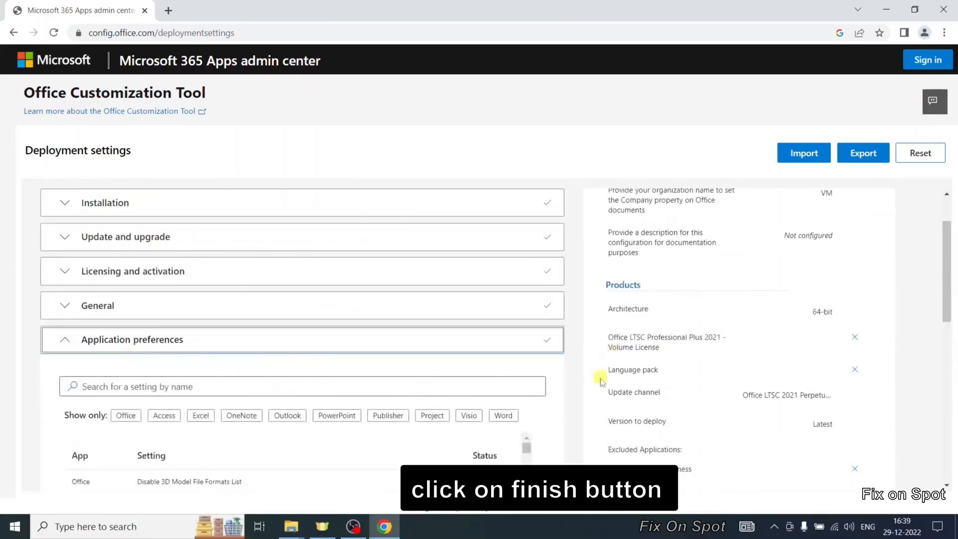
# - Finish the configuration without changing any application preferences
pyautogui.scroll(-1, 413, 411)
pyautogui.scroll(-3, 413, 410)
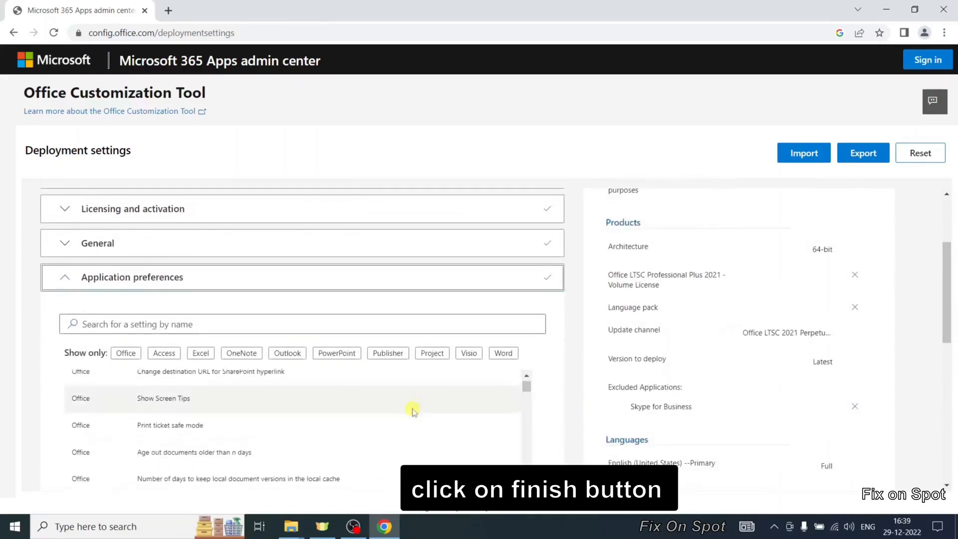
pyautogui.scroll(-4, 605, 358)
pyautogui.scroll(-4, 605, 358)
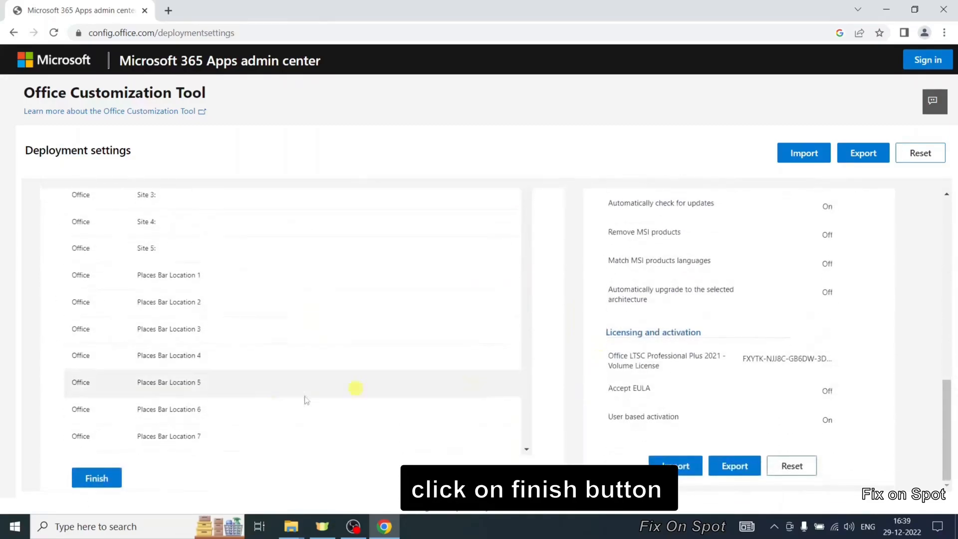
pyautogui.click(106, 478)
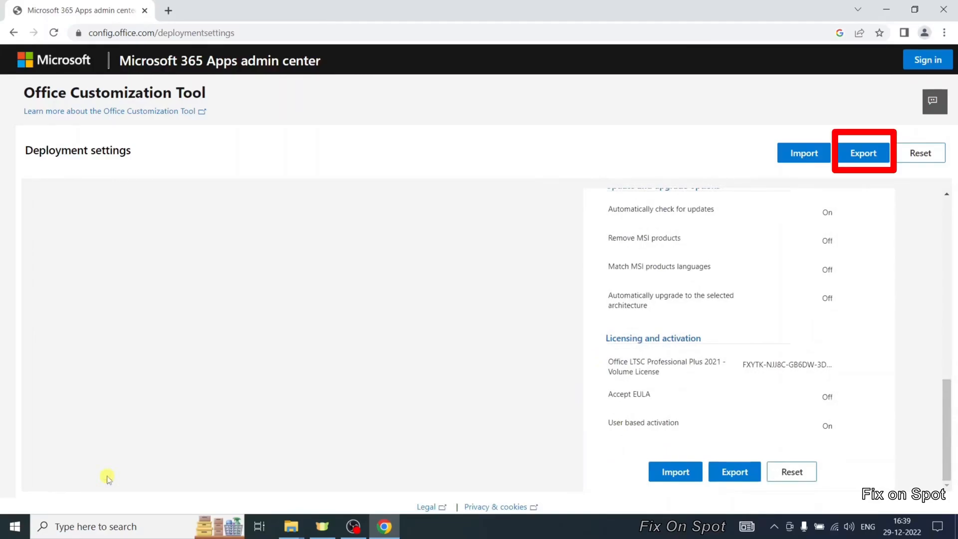
# - Export the configuration to XML named Configuration, accepting the license agreement
pyautogui.scroll(5, 617, 334)
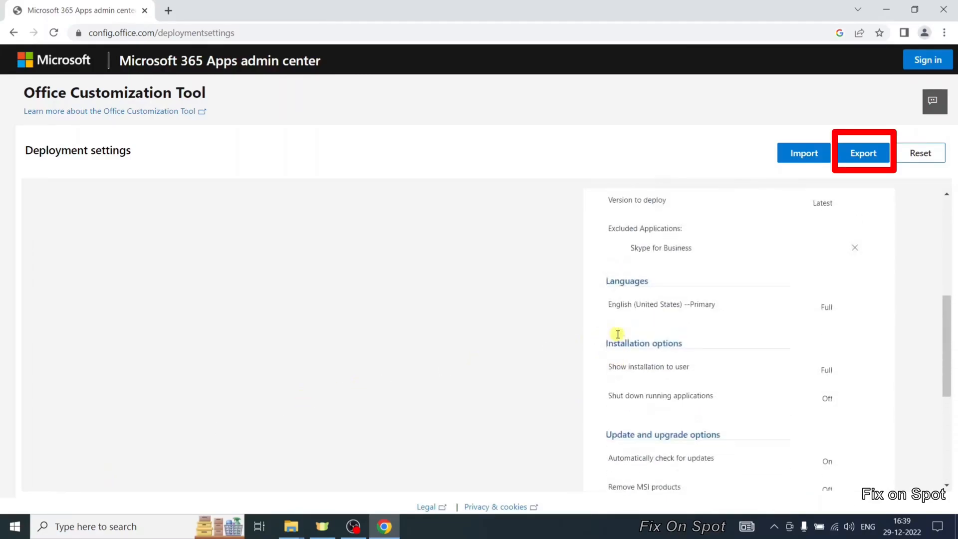
pyautogui.click(866, 155)
pyautogui.click(354, 277)
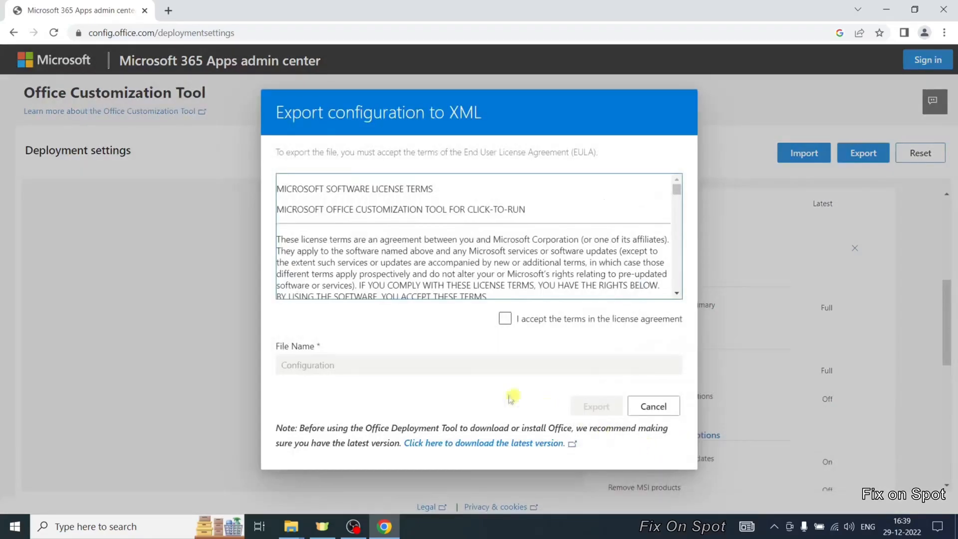
pyautogui.click(507, 319)
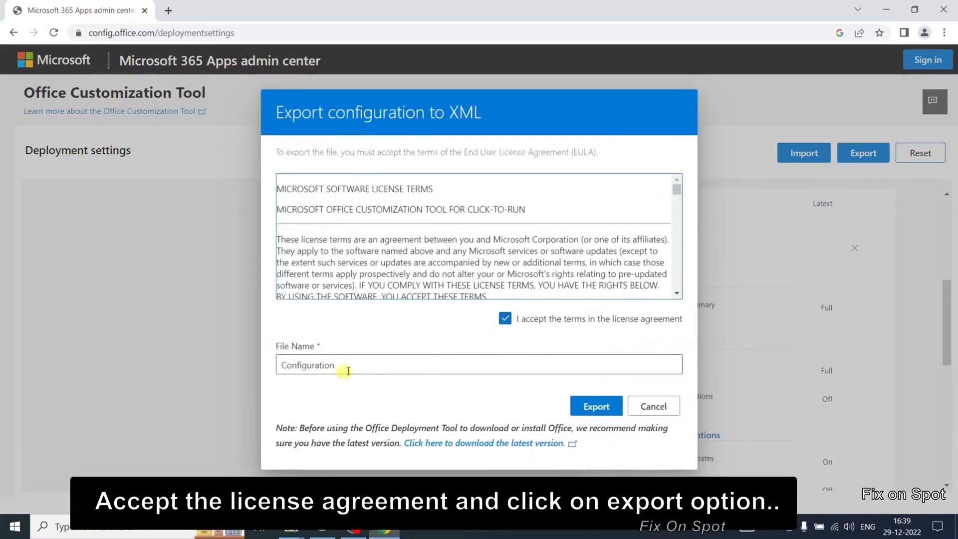
pyautogui.click(597, 407)
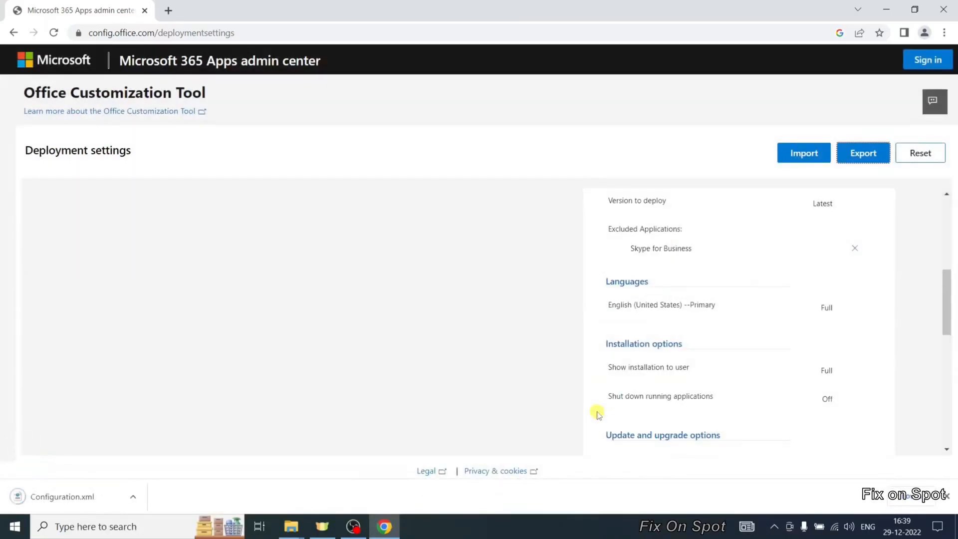
# - Open the folder containing the downloaded Configuration.xml file
pyautogui.click(133, 496)
pyautogui.click(175, 454)
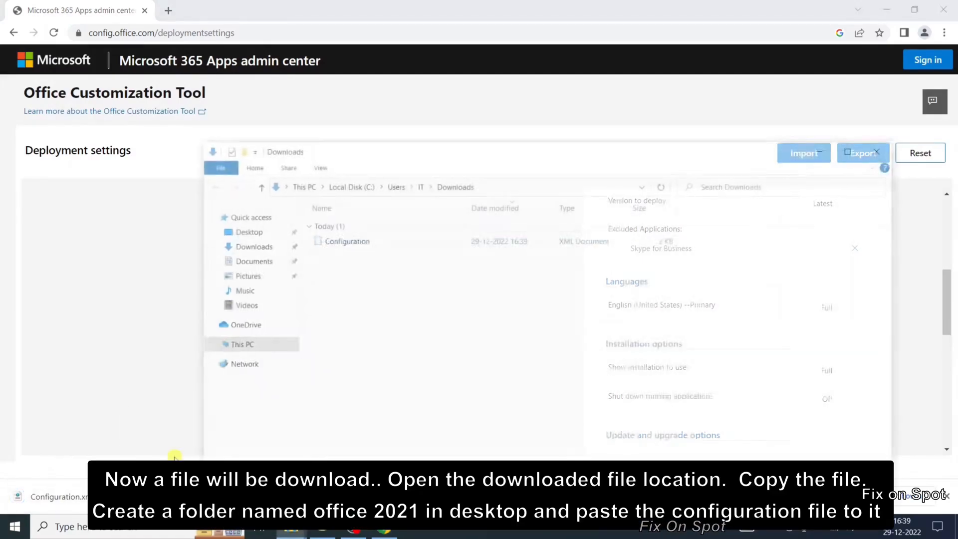
# - Copy the downloaded Configuration file and minimize the open windows
pyautogui.hotkey('ctrl', 'c')
pyautogui.click(826, 149)
pyautogui.click(885, 9)
# - Create a desktop folder named office 2021, open it, and paste the copied Configuration file inside
pyautogui.rightClick(252, 267)
pyautogui.moveTo(278, 374)
pyautogui.click(413, 378)
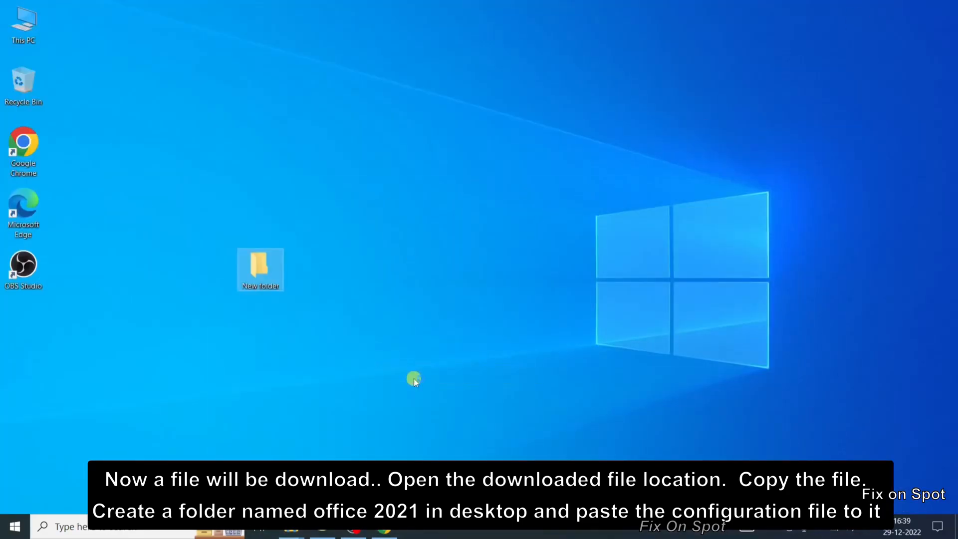
pyautogui.rightClick(267, 277)
pyautogui.click(316, 244)
pyautogui.write('office 2021')
pyautogui.press('Return')
pyautogui.press('Return')
pyautogui.hotkey('ctrl', 'v')
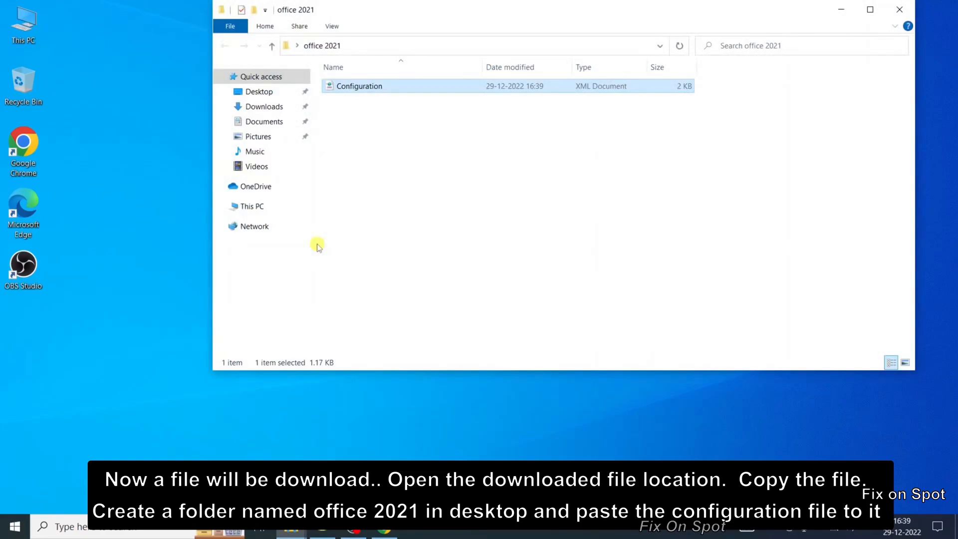
# - Minimize the folder window and move the office 2021 folder below the other desktop icons
pyautogui.click(840, 10)
pyautogui.moveTo(260, 269); pyautogui.dragTo(48, 318)
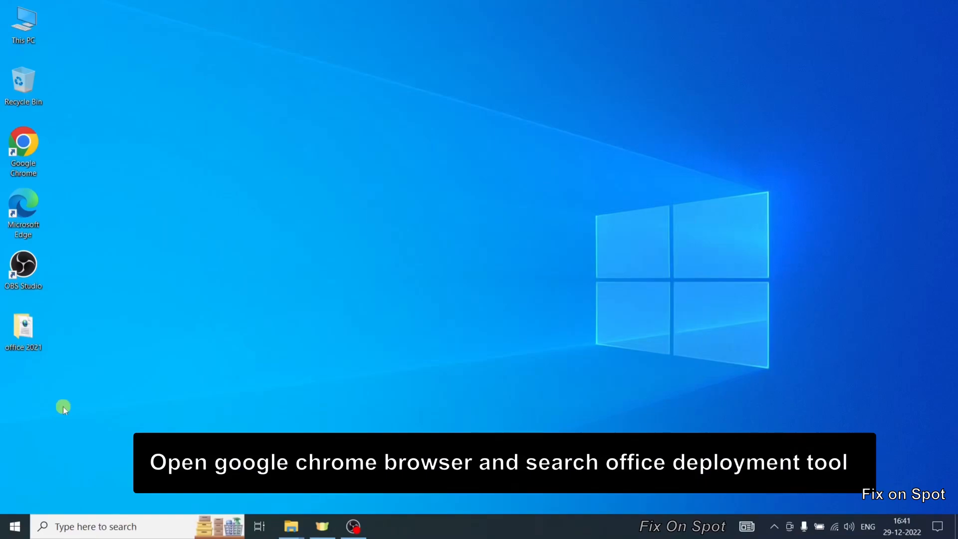
# - Open Chrome and search Google for office deployment tool
pyautogui.click(27, 134)
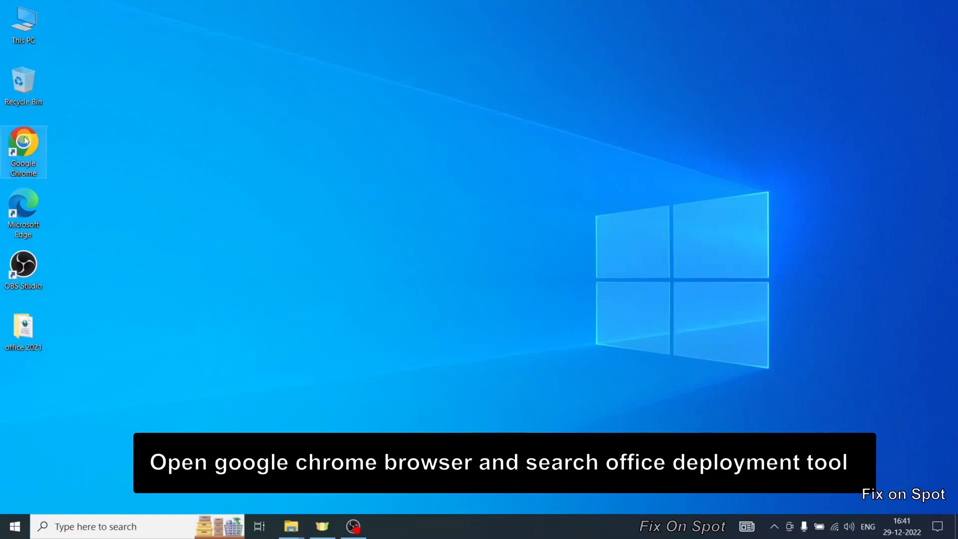
pyautogui.doubleClick(25, 140)
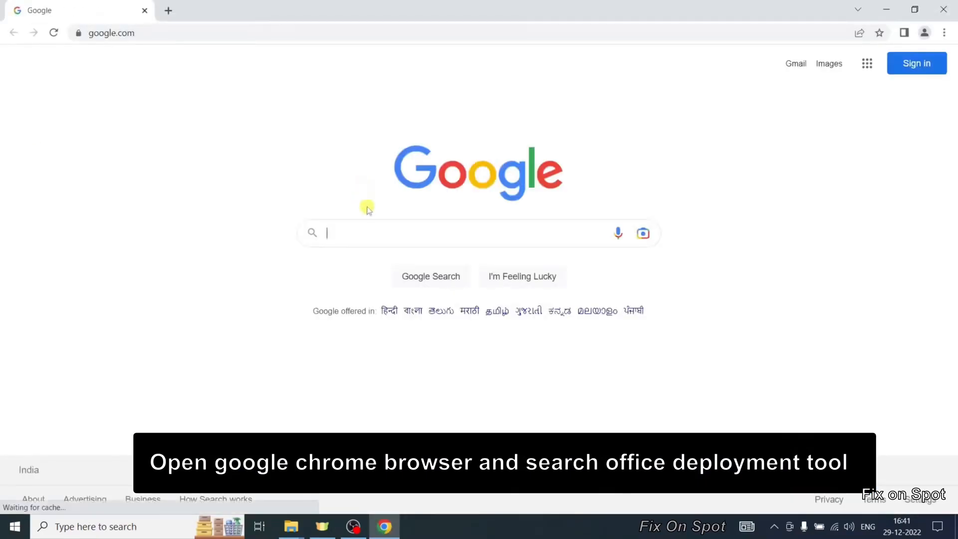
pyautogui.write('office ')
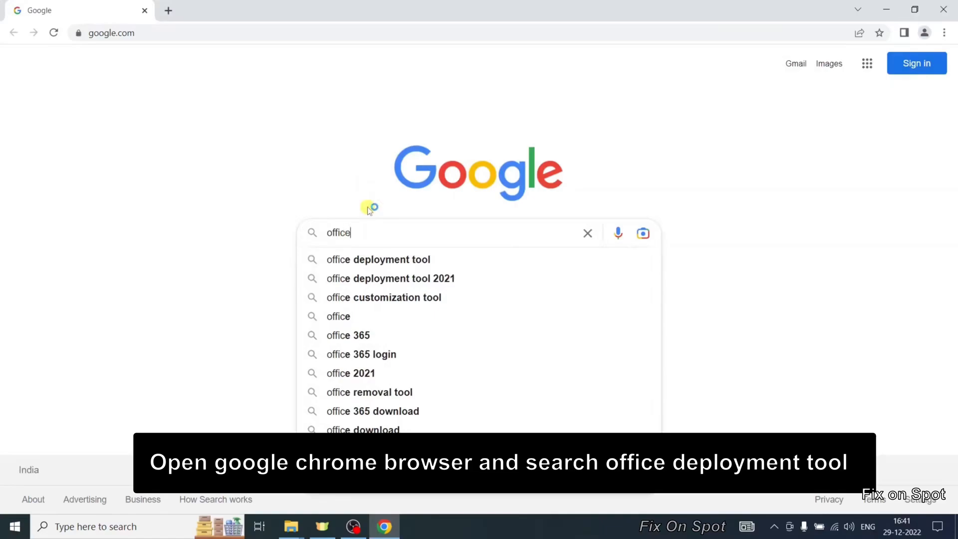
pyautogui.write('deplo')
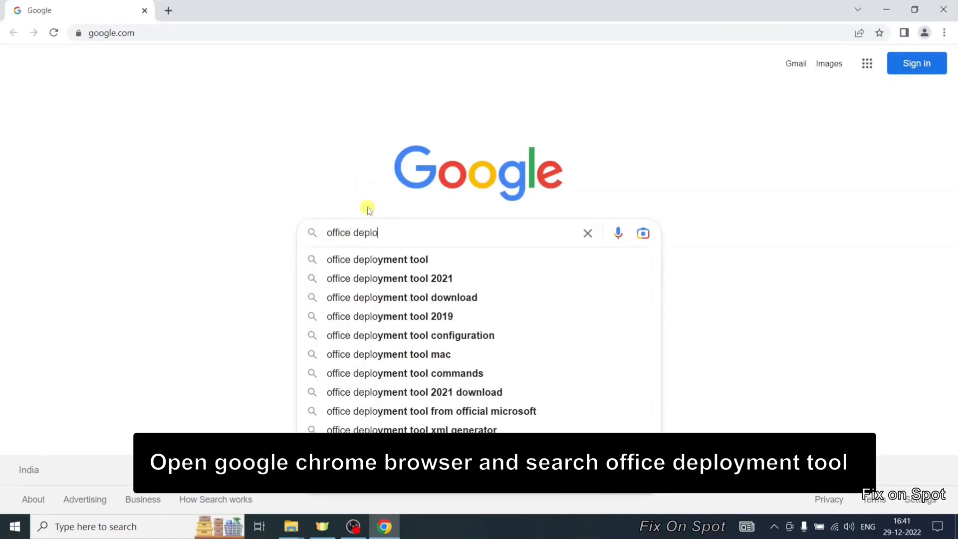
pyautogui.write('yment t')
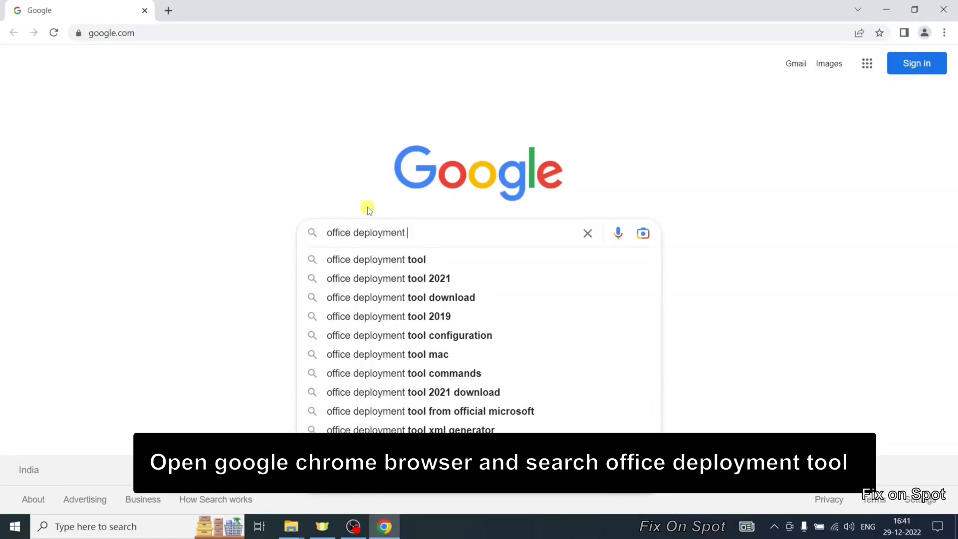
pyautogui.write('ool')
pyautogui.press('Return')
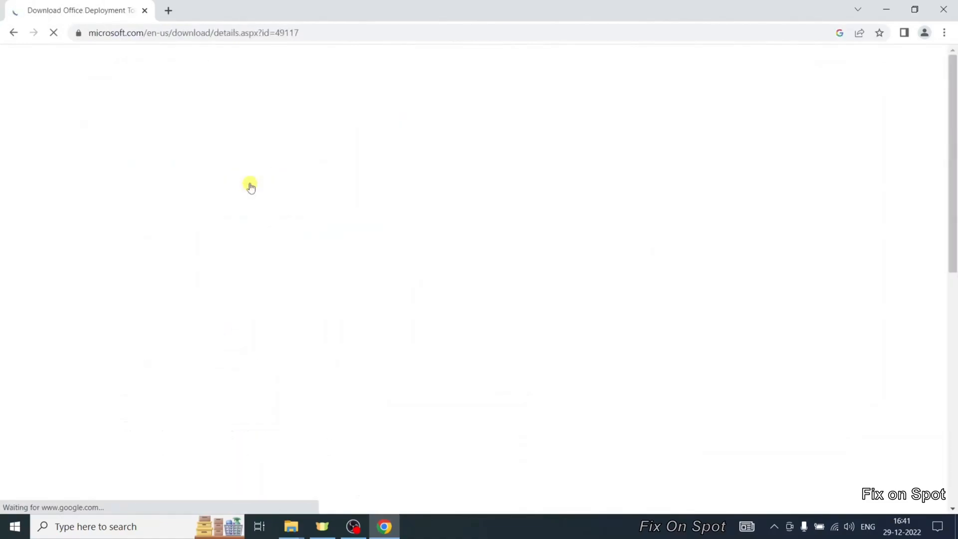
# - Download the Office Deployment Tool from its Microsoft download page and open the downloaded executable
pyautogui.scroll(-4, 259, 206)
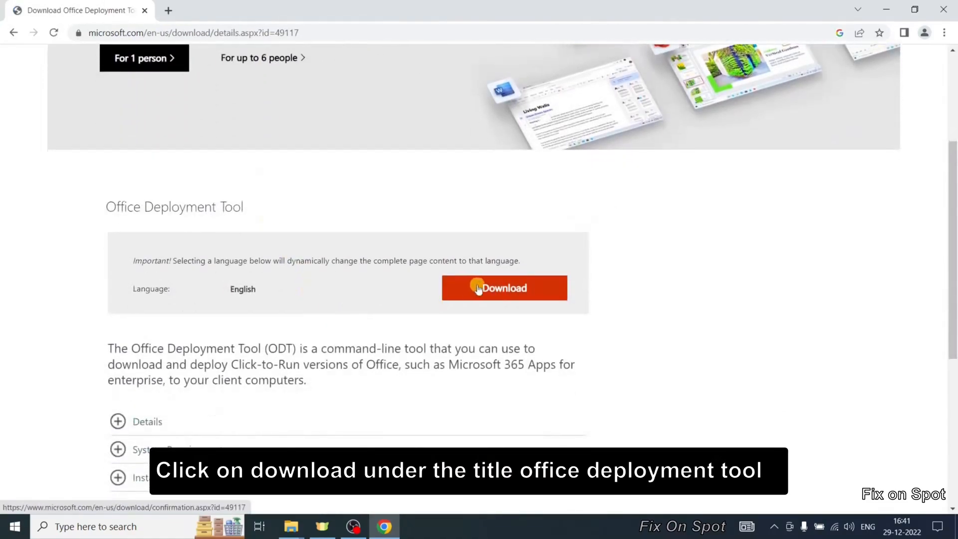
pyautogui.click(497, 291)
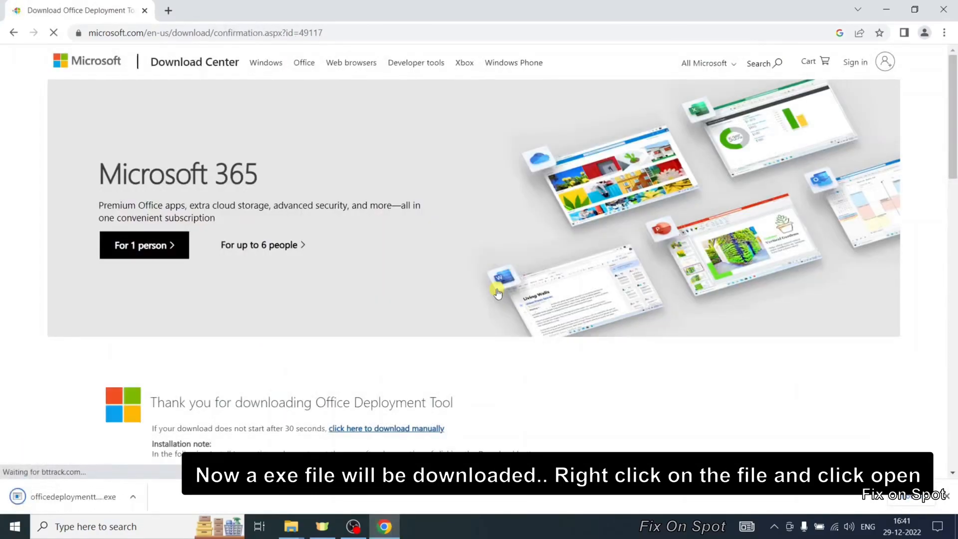
pyautogui.click(133, 497)
pyautogui.click(156, 418)
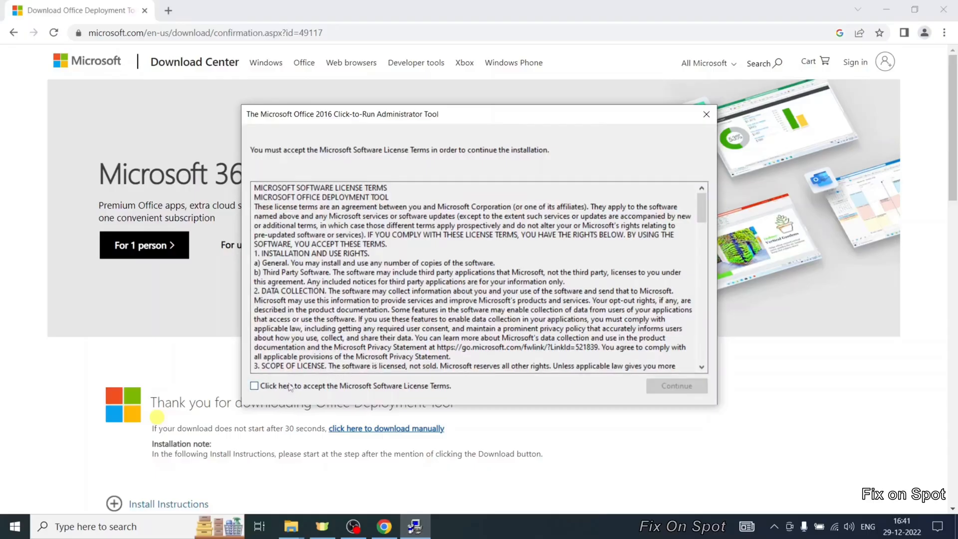
# - Accept the license terms and extract the tool's files into the office 2021 desktop folder
pyautogui.click(291, 387)
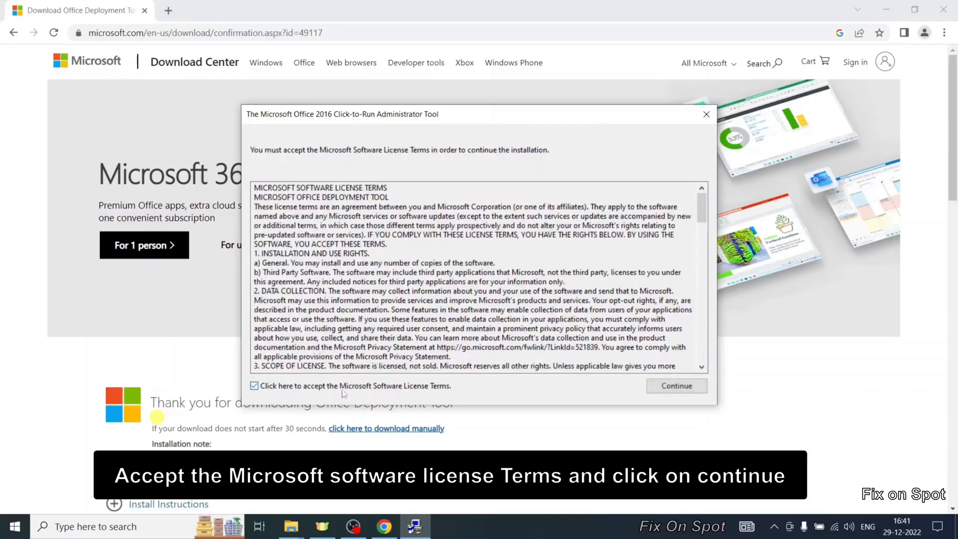
pyautogui.click(669, 390)
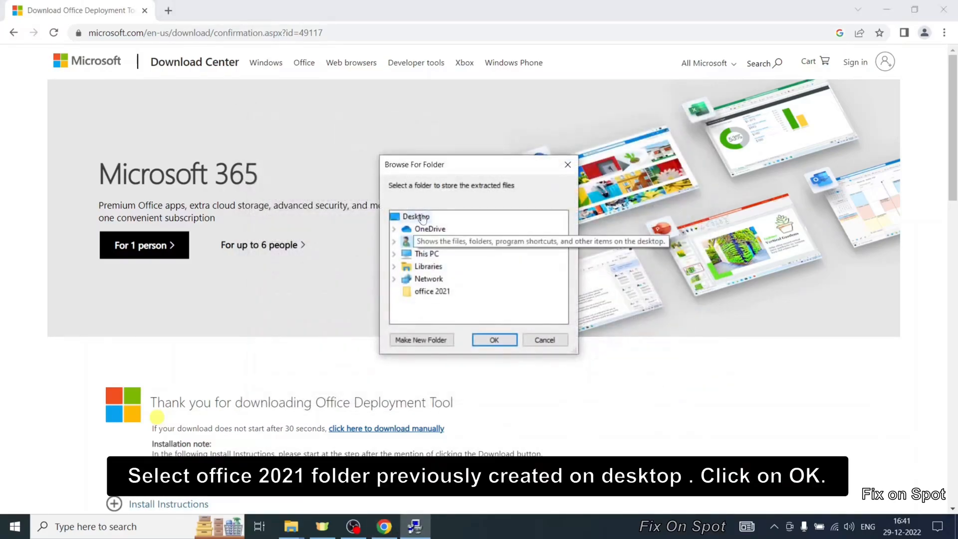
pyautogui.click(432, 296)
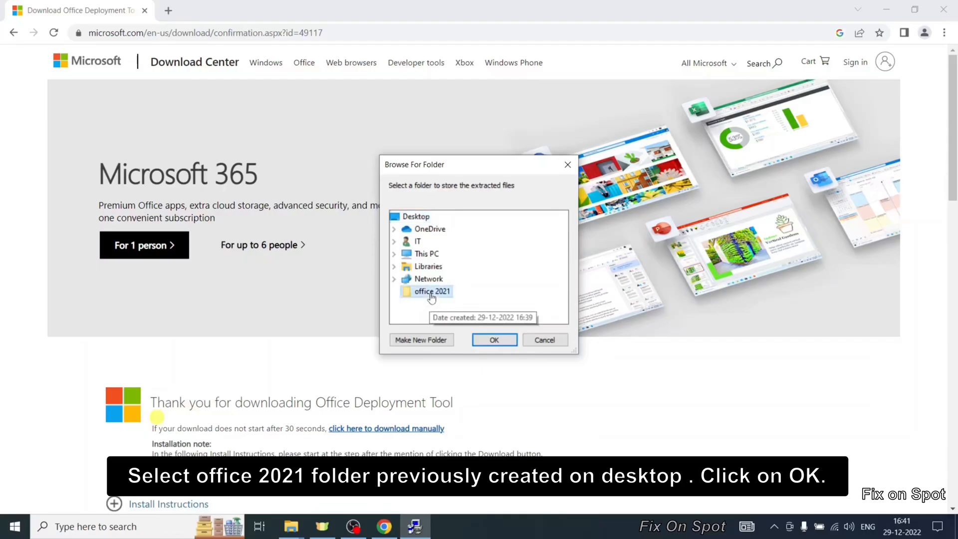
pyautogui.click(499, 341)
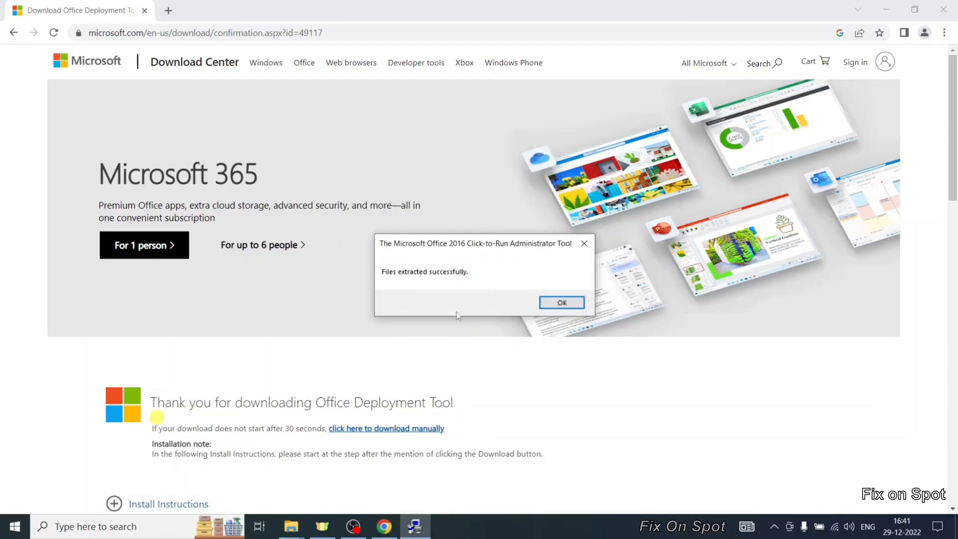
pyautogui.click(538, 307)
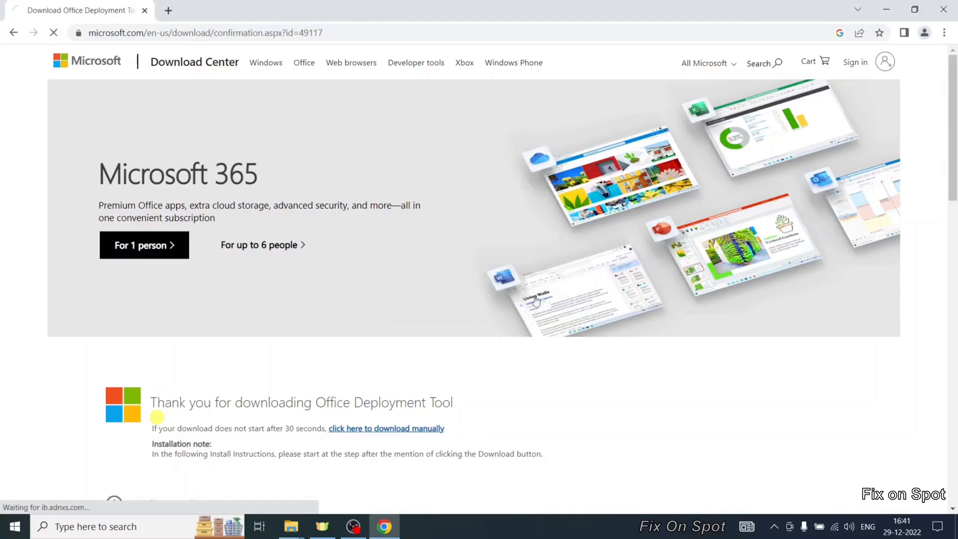
# - Close the browser and open the office 2021 folder to check the extracted files
pyautogui.click(369, 131)
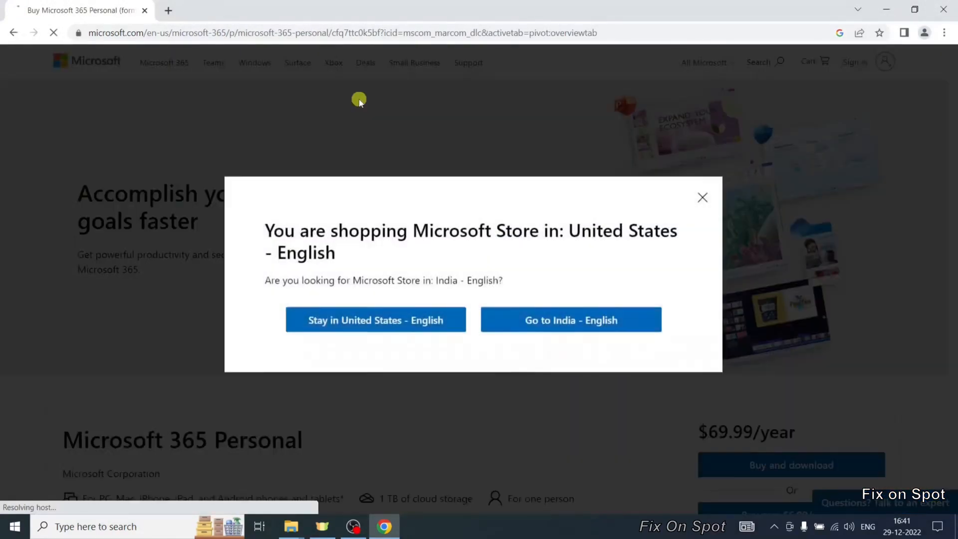
pyautogui.click(943, 9)
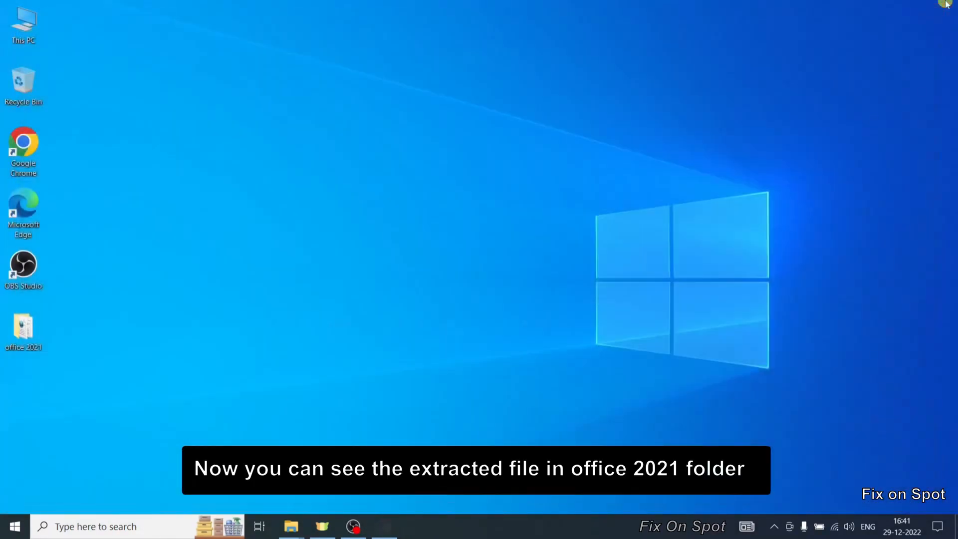
pyautogui.doubleClick(30, 330)
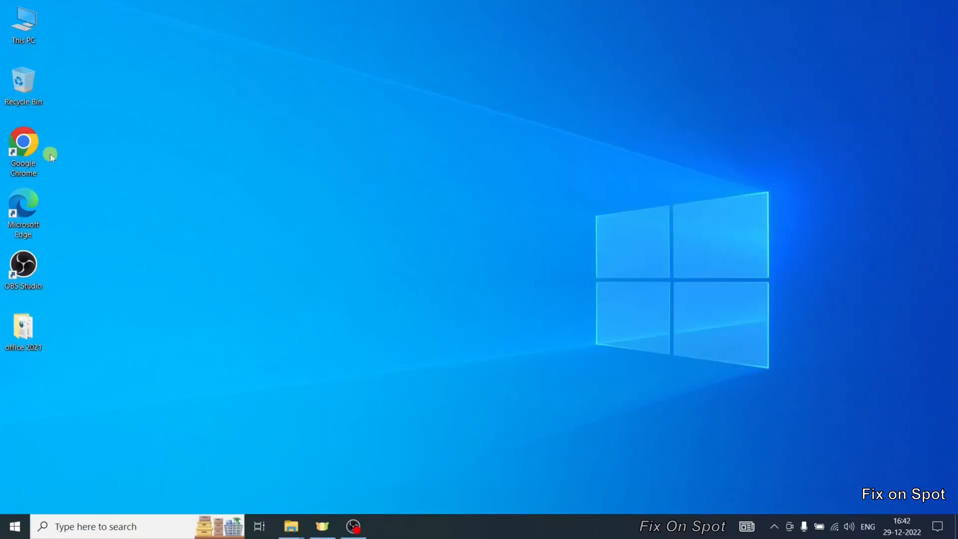
# - Open Chrome again and search Google for office deployment tool 2021
pyautogui.doubleClick(36, 153)
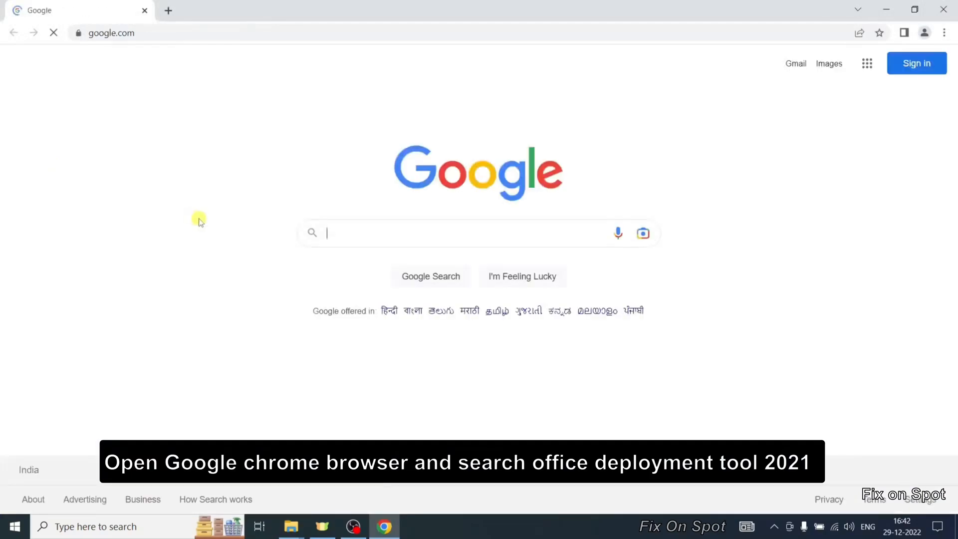
pyautogui.write('offic')
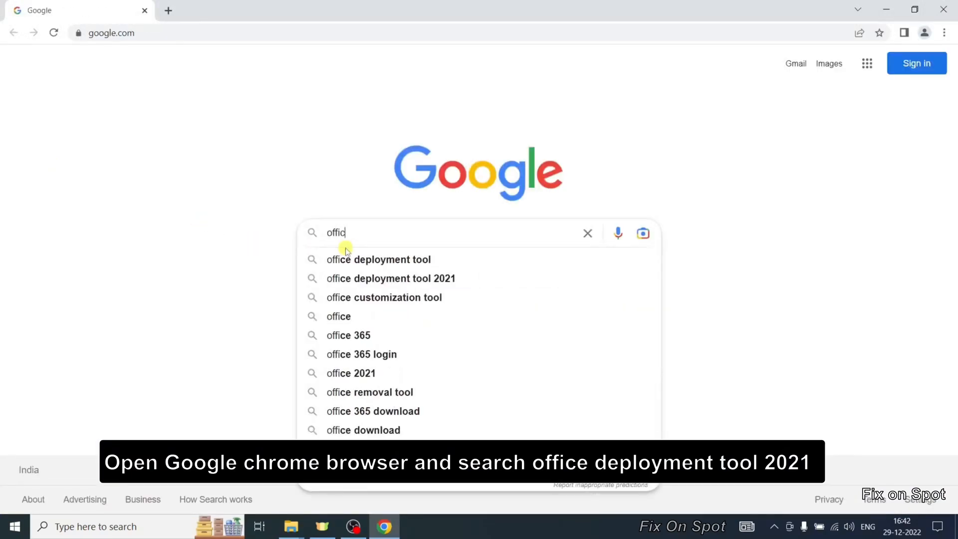
pyautogui.write('e deplo')
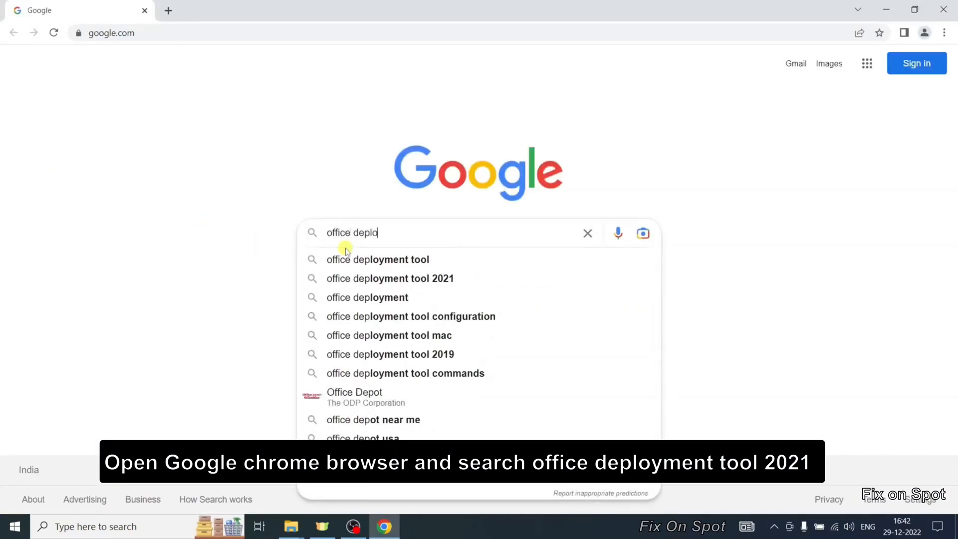
pyautogui.write('yment ')
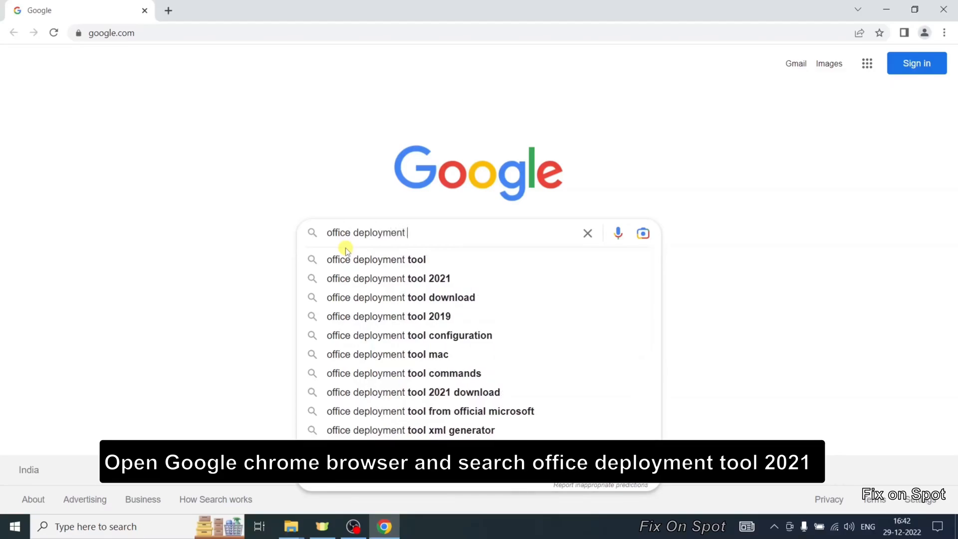
pyautogui.write('tool 2')
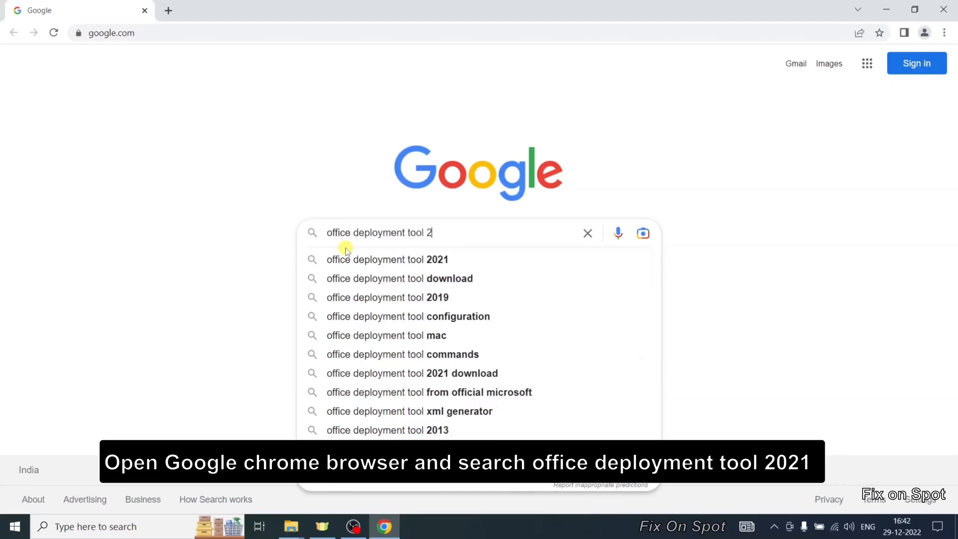
pyautogui.write('021')
pyautogui.press('Return')
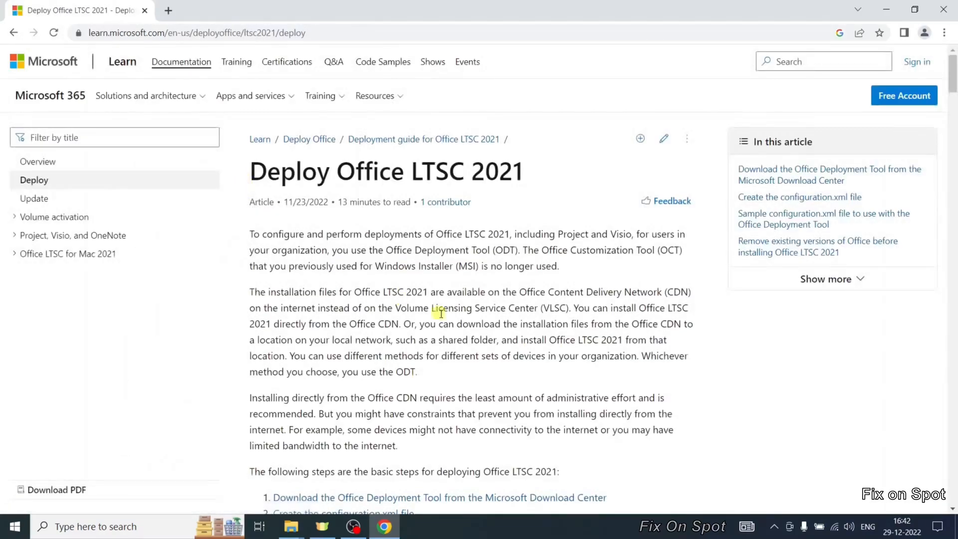
# - Find the install section of the Deploy Office LTSC 2021 guide and copy the setup /configure configuration.xml command
pyautogui.scroll(-3, 440, 313)
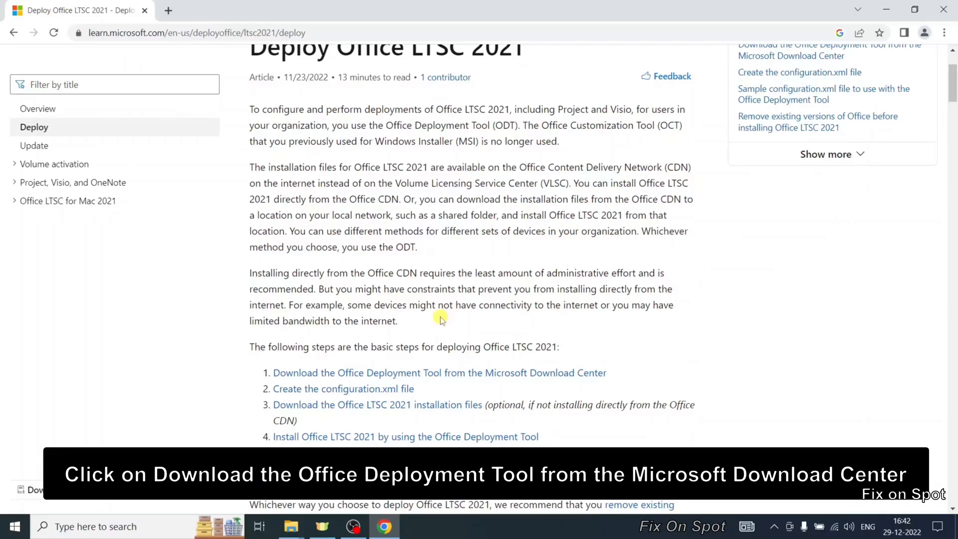
pyautogui.click(464, 374)
pyautogui.scroll(-15, 466, 372)
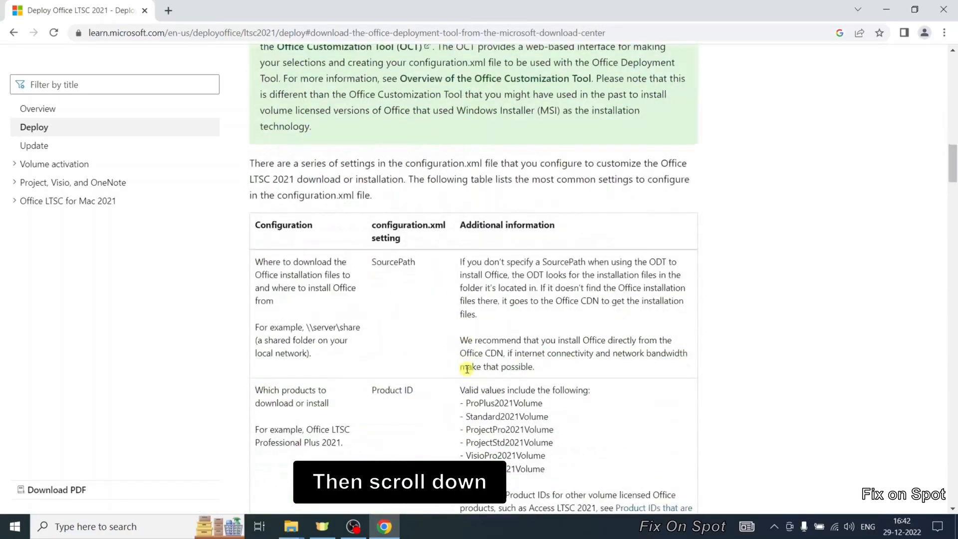
pyautogui.scroll(-20, 466, 369)
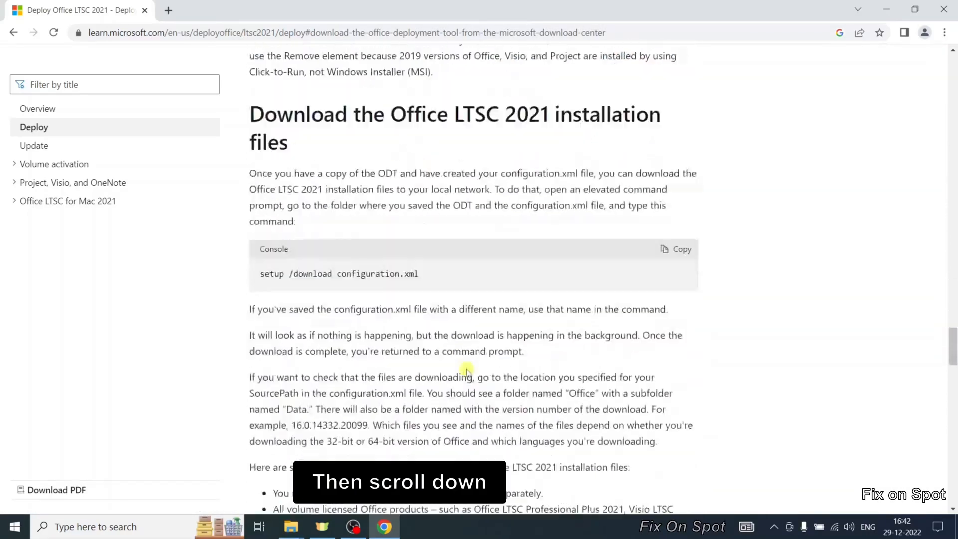
pyautogui.scroll(-8, 463, 348)
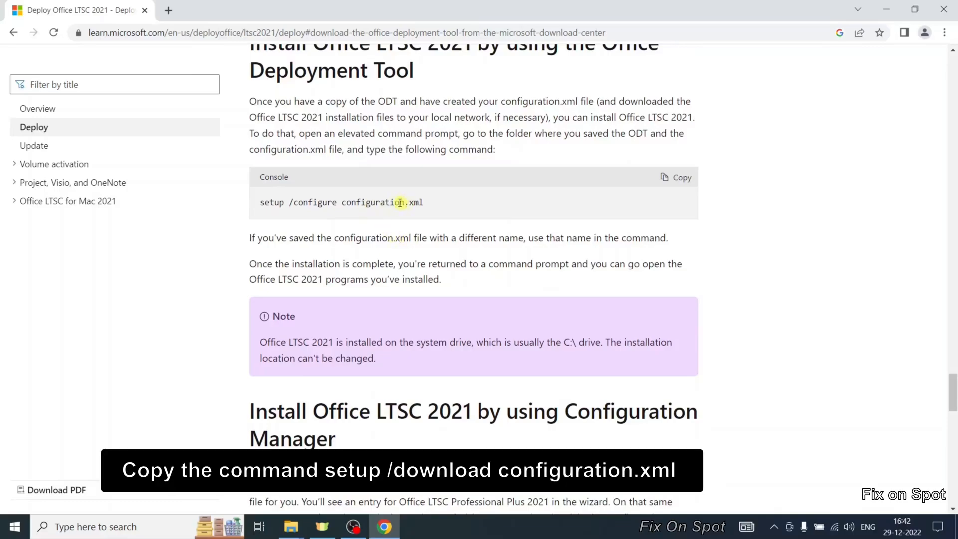
pyautogui.moveTo(429, 200); pyautogui.dragTo(255, 206)
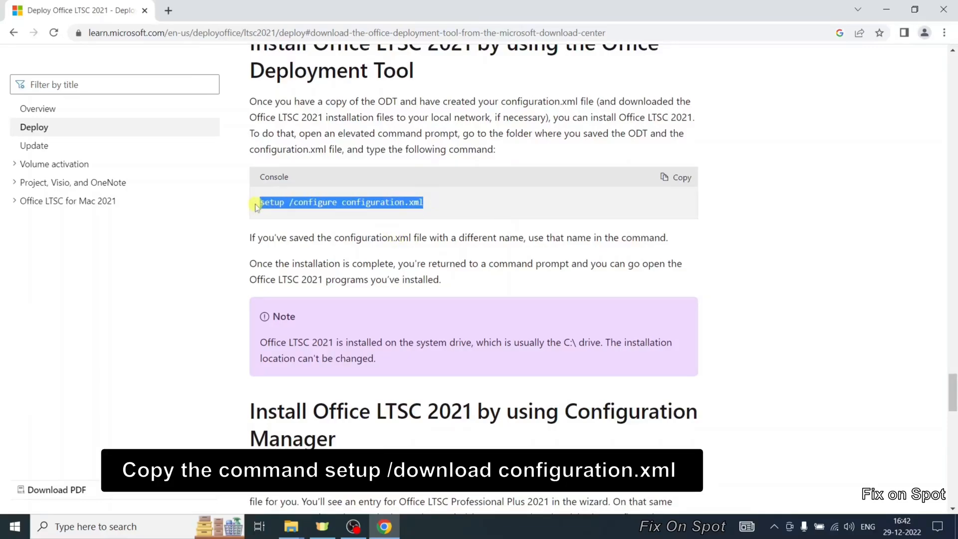
pyautogui.scroll(2, 256, 206)
pyautogui.rightClick(395, 288)
pyautogui.click(416, 302)
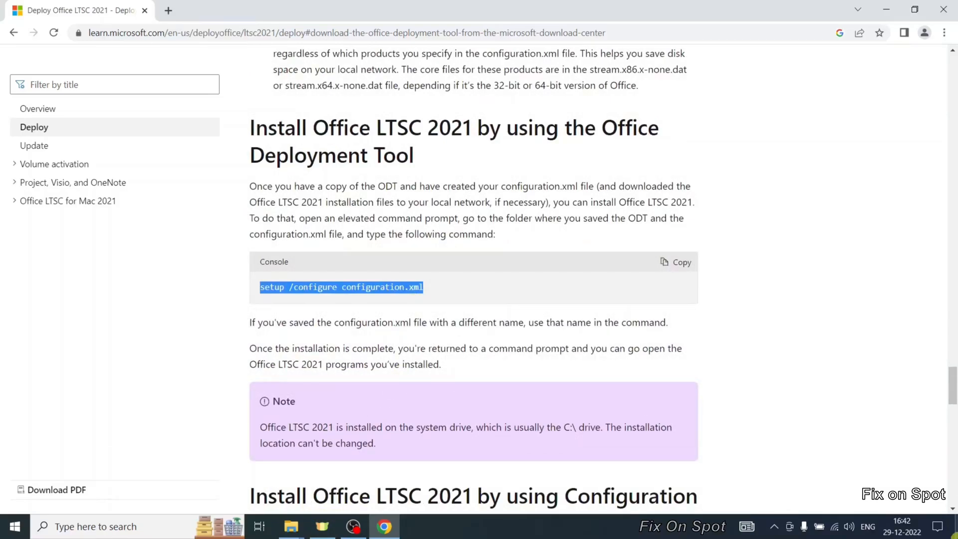
# - Show the desktop and open Command Prompt through Windows search
pyautogui.click(955, 528)
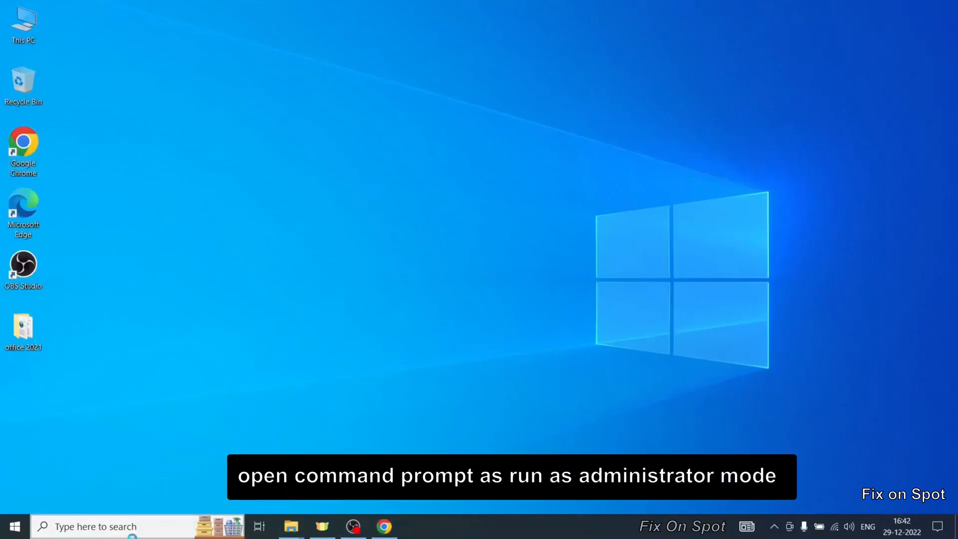
pyautogui.click(133, 535)
pyautogui.write('cmd')
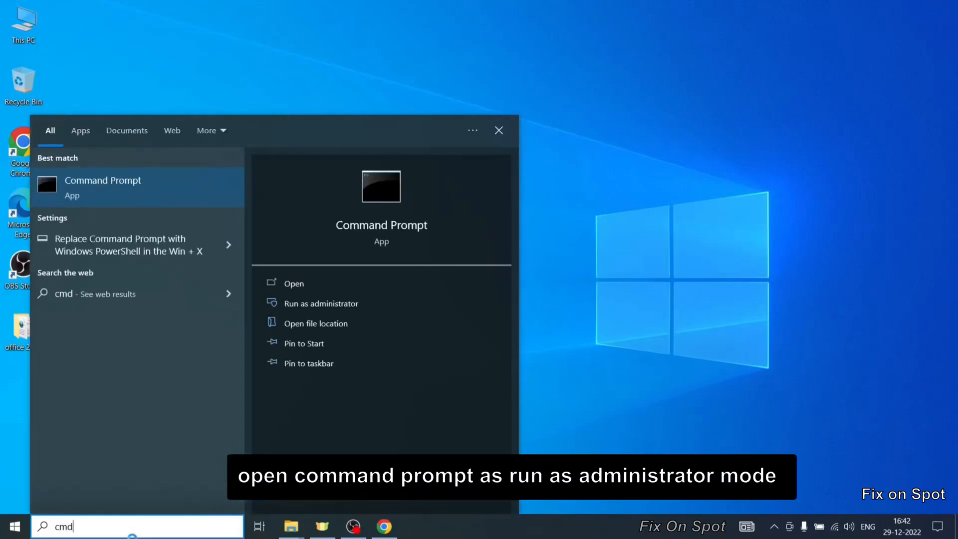
pyautogui.press('Return')
pyautogui.moveTo(498, 81); pyautogui.dragTo(471, 84)
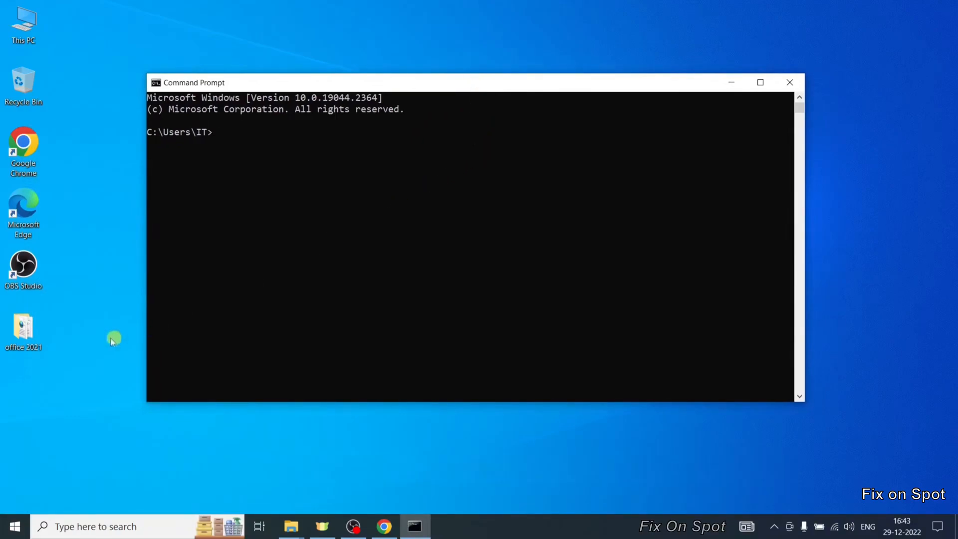
# - Copy the office 2021 folder path and change the Command Prompt directory to it with cd
pyautogui.doubleClick(40, 333)
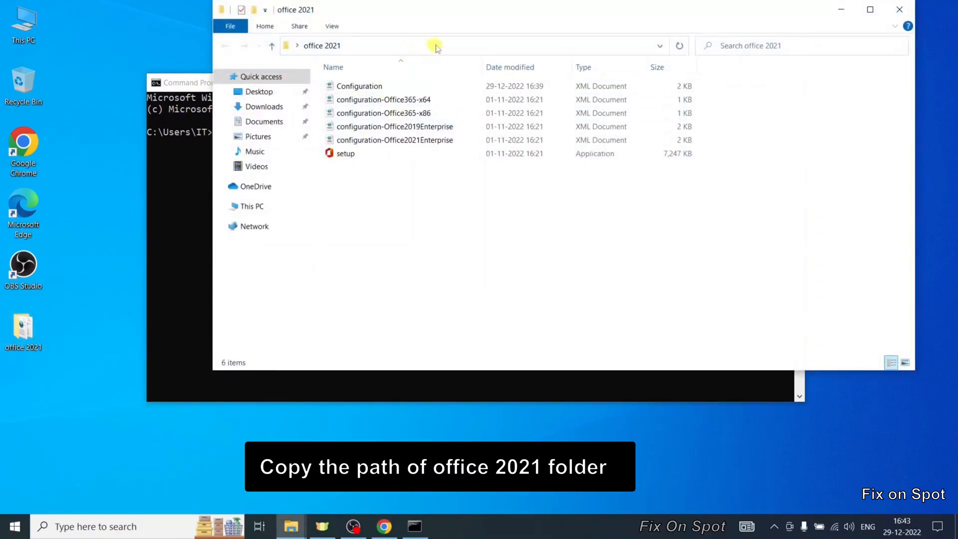
pyautogui.click(547, 46)
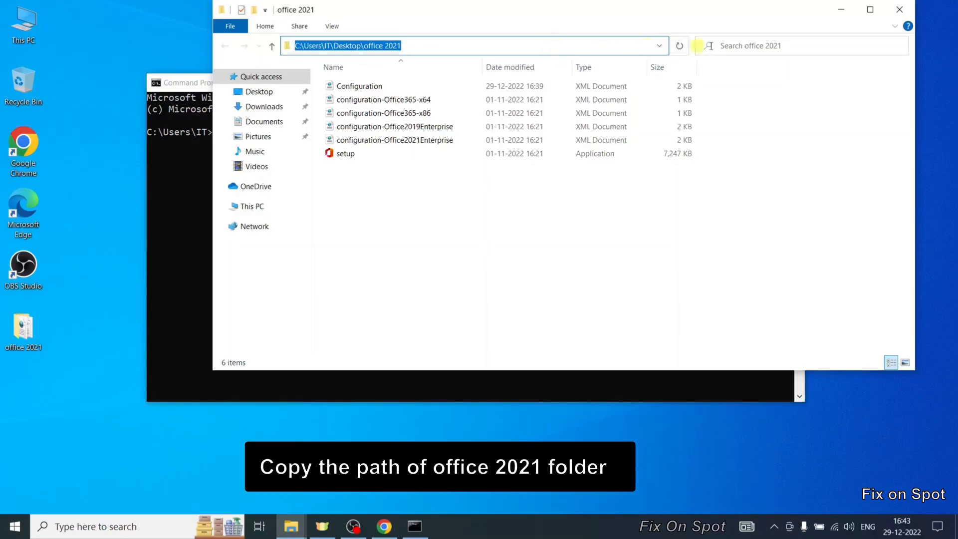
pyautogui.click(840, 10)
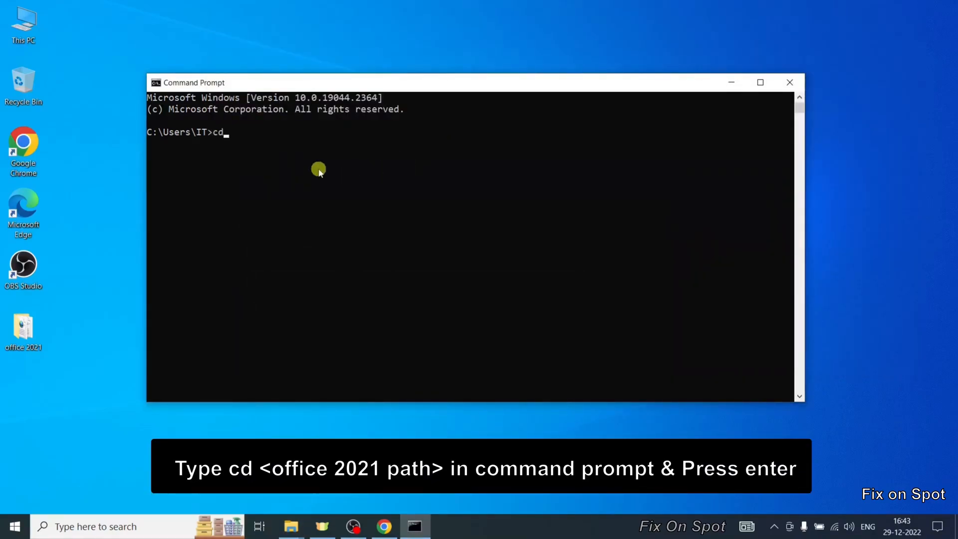
pyautogui.hotkey('ctrl', 'v')
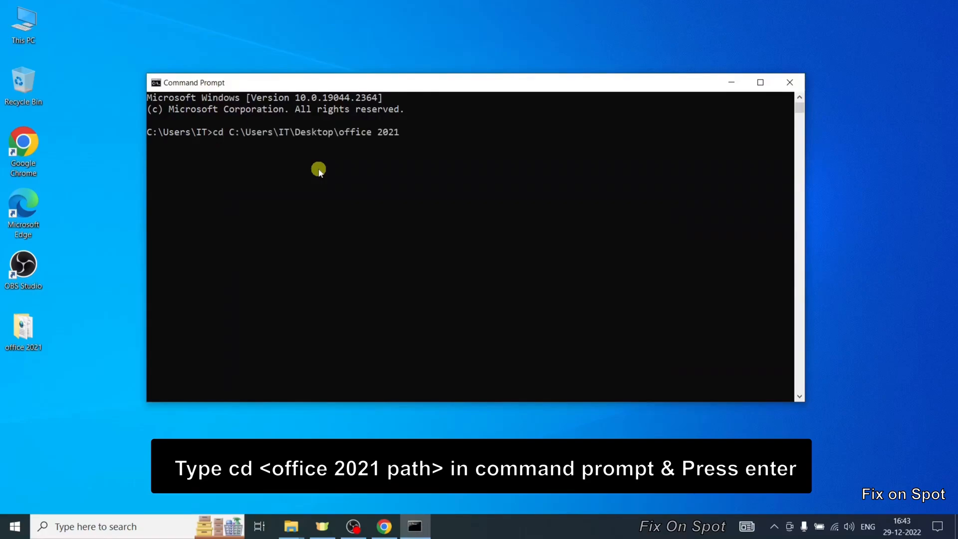
pyautogui.press('Return')
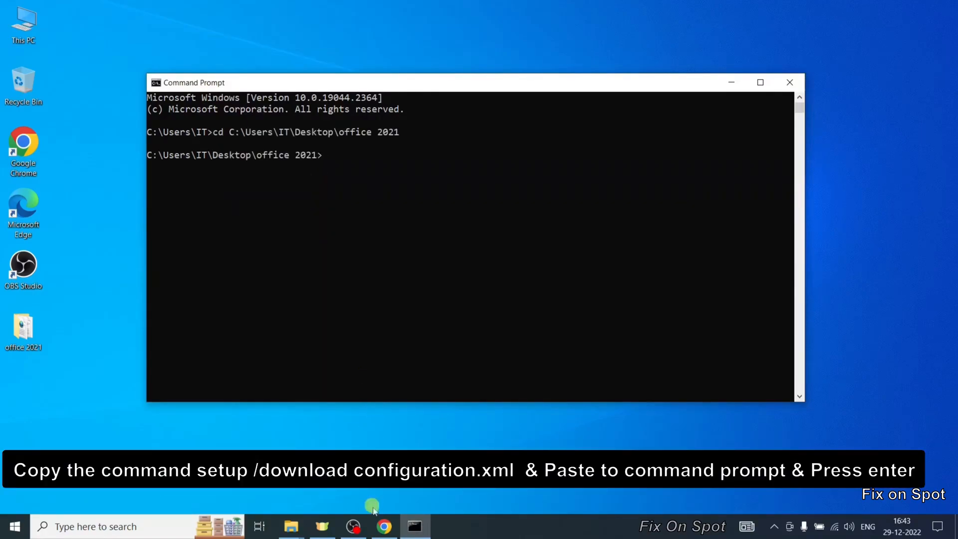
# - Copy the setup /configure configuration.xml command from the guide and run it in Command Prompt to start the installation
pyautogui.click(384, 527)
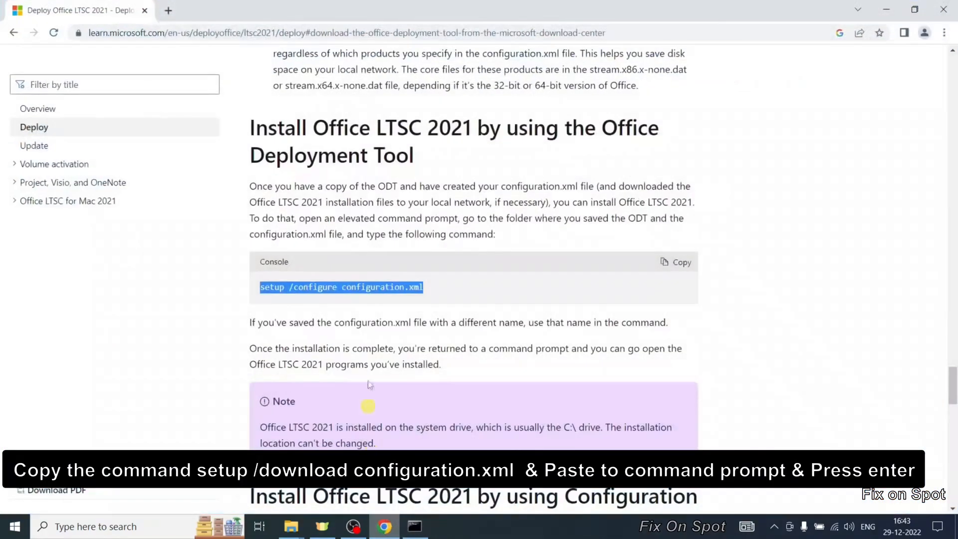
pyautogui.rightClick(325, 285)
pyautogui.click(360, 298)
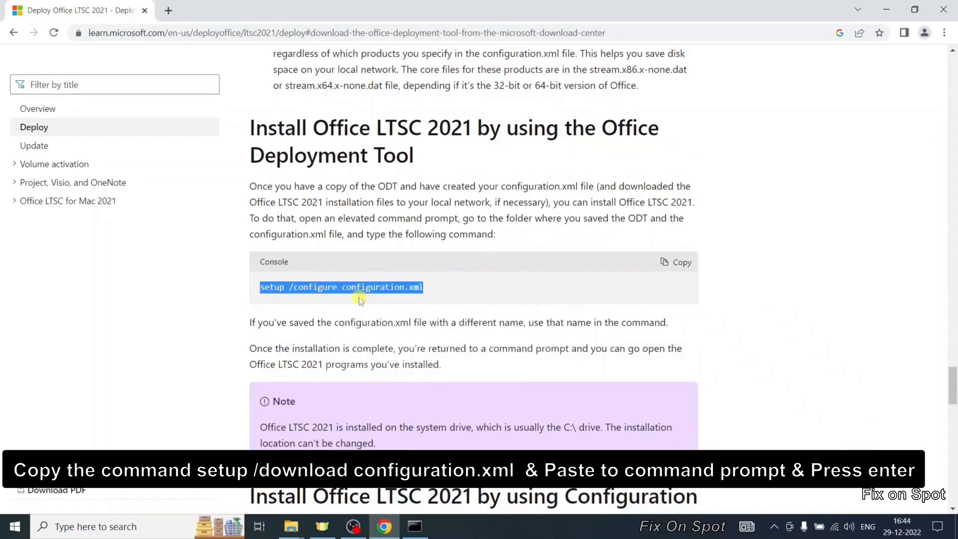
pyautogui.click(418, 535)
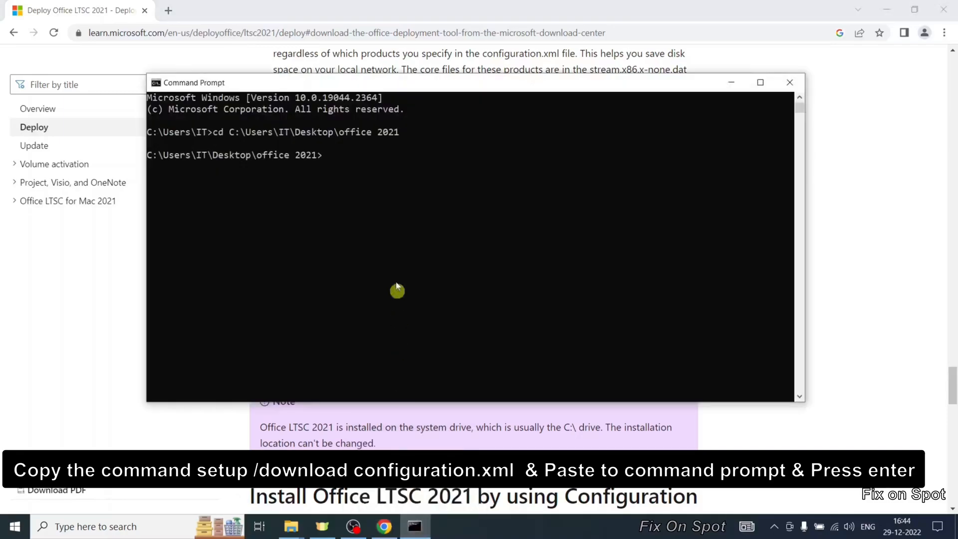
pyautogui.rightClick(374, 162)
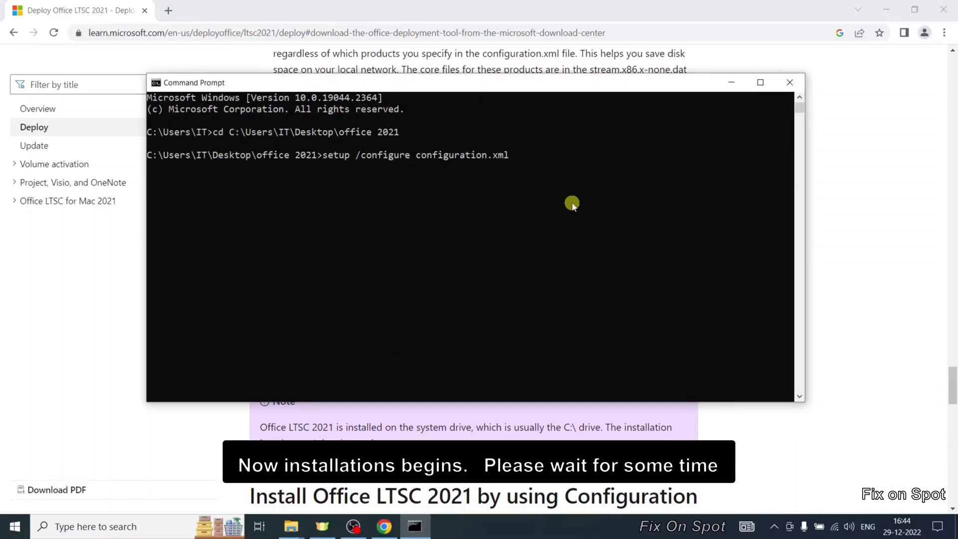
pyautogui.press('Return')
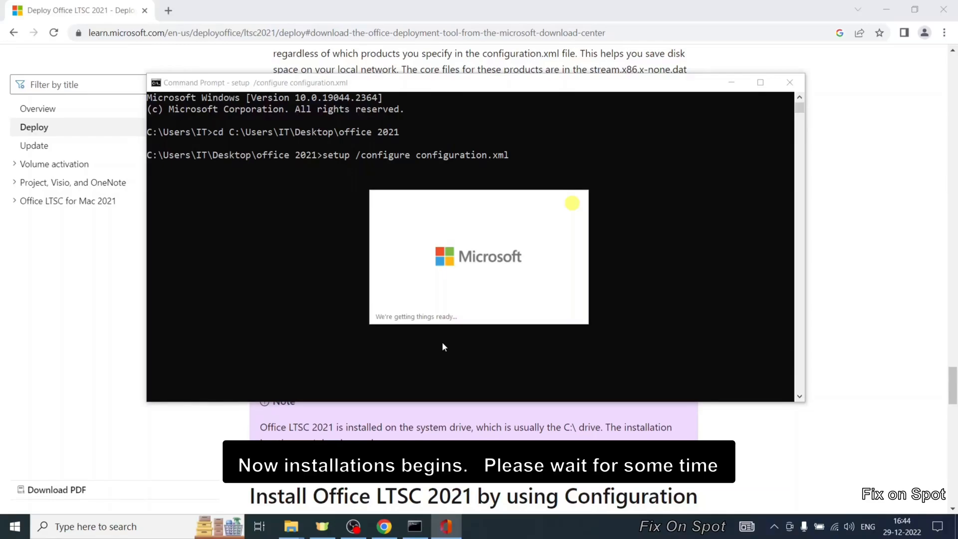
pyautogui.click(955, 527)
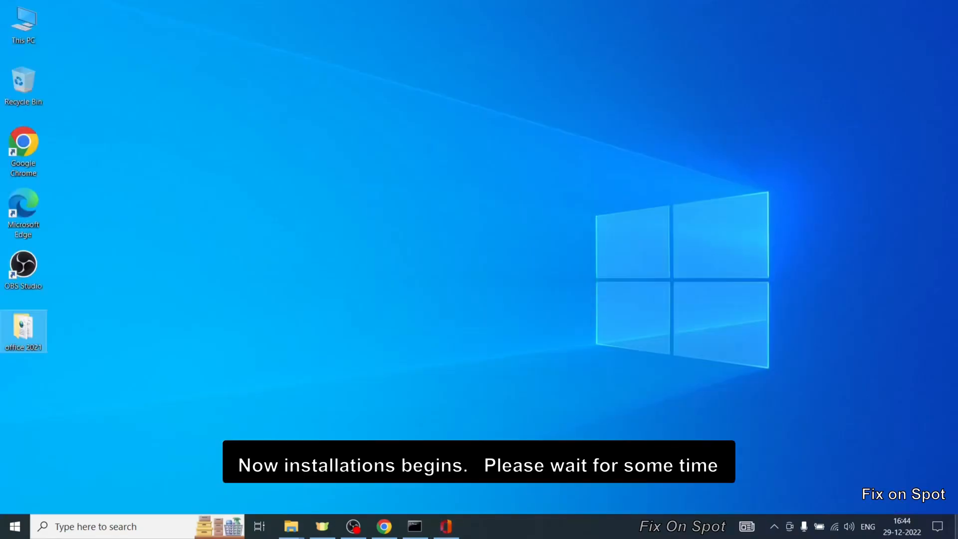
pyautogui.click(445, 527)
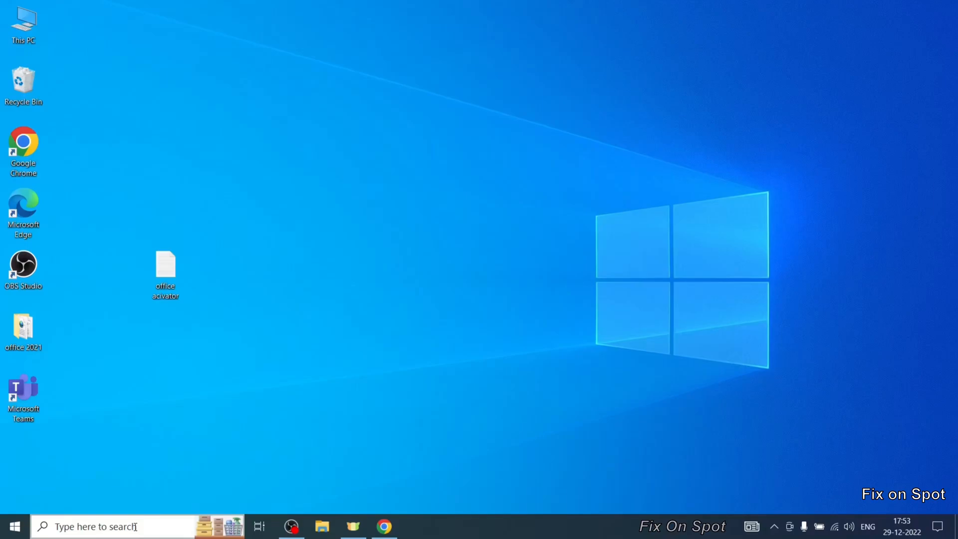
# - Open Word through Windows search and create a blank document
pyautogui.click(134, 526)
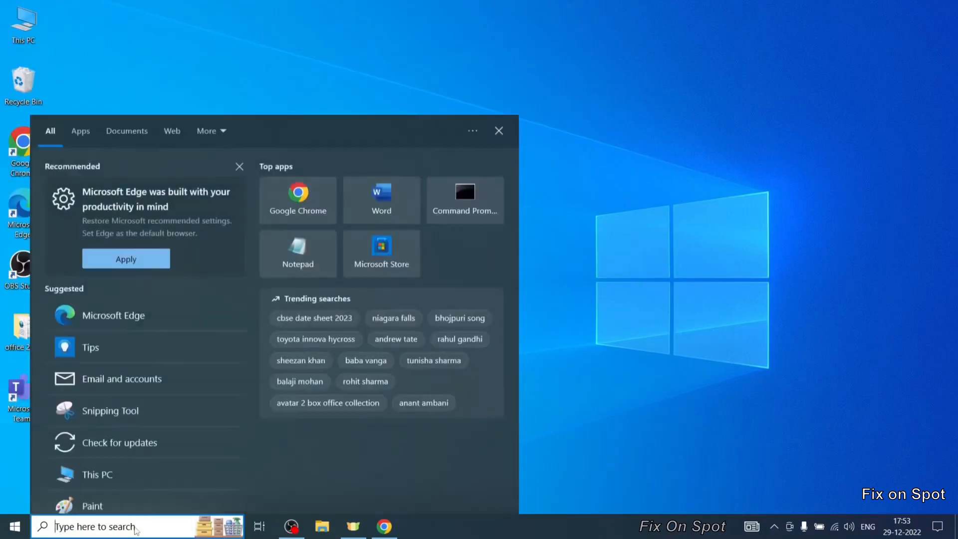
pyautogui.write('word')
pyautogui.press('Return')
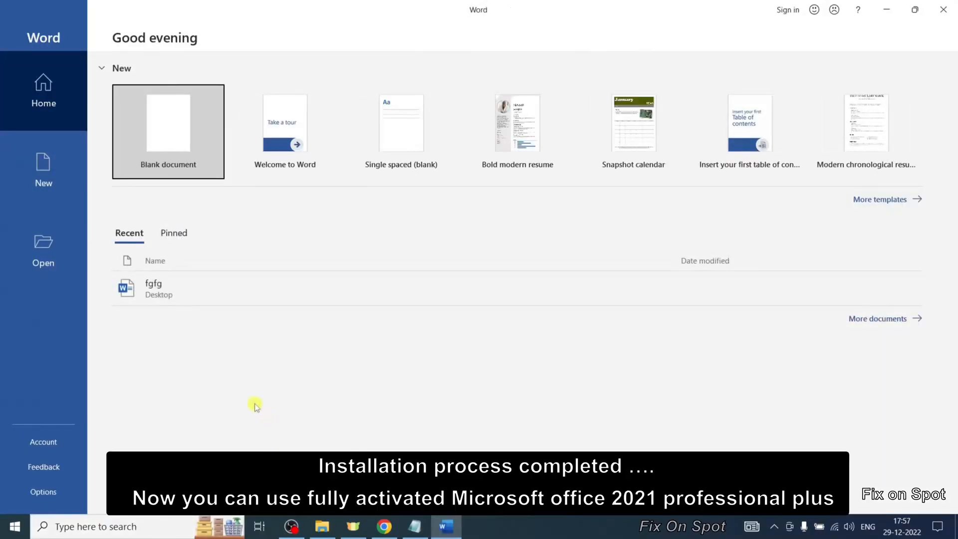
pyautogui.click(49, 177)
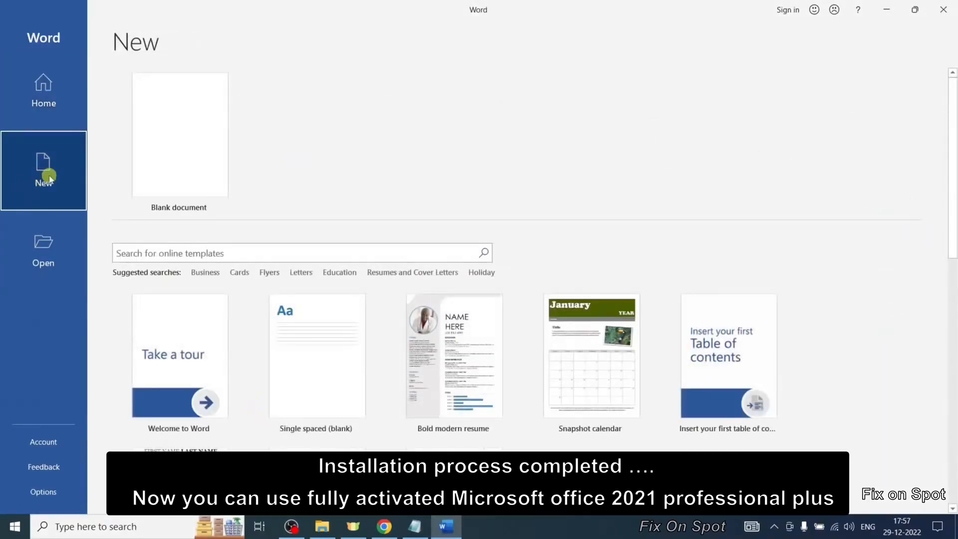
pyautogui.click(232, 168)
# - Type "Like, Subscribe & Share" as the first line of the document
pyautogui.write('d')
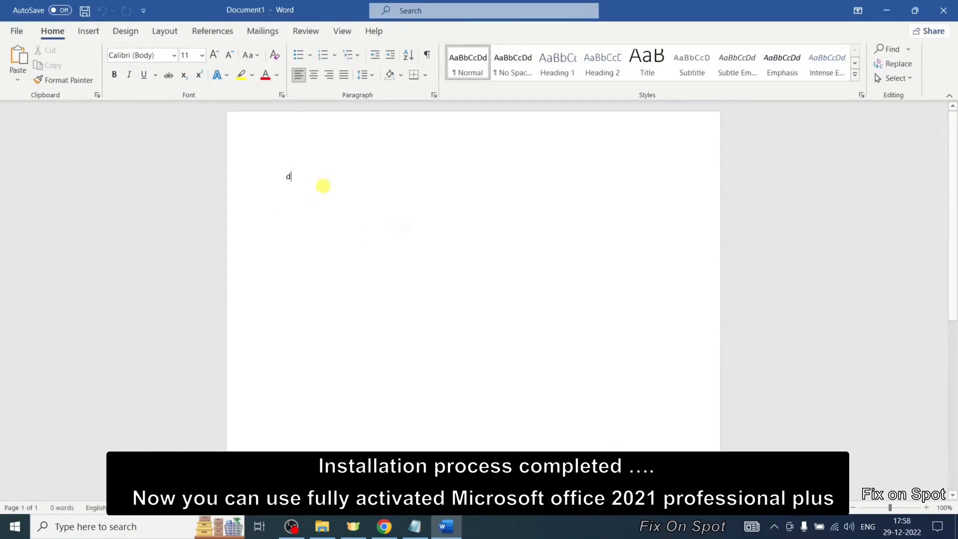
pyautogui.moveTo(304, 177); pyautogui.dragTo(264, 183)
pyautogui.press('BackSpace')
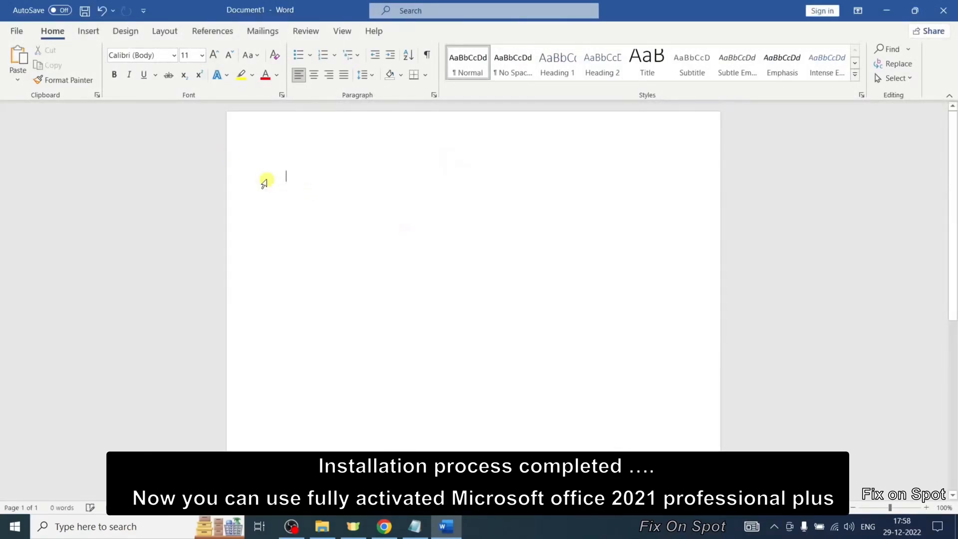
pyautogui.write('Like, Subscribe ')
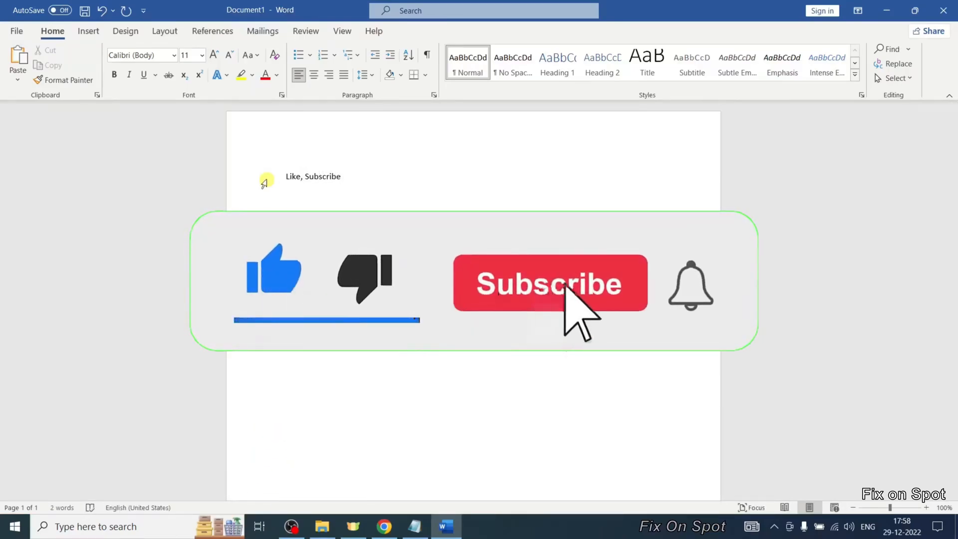
pyautogui.write('& Share')
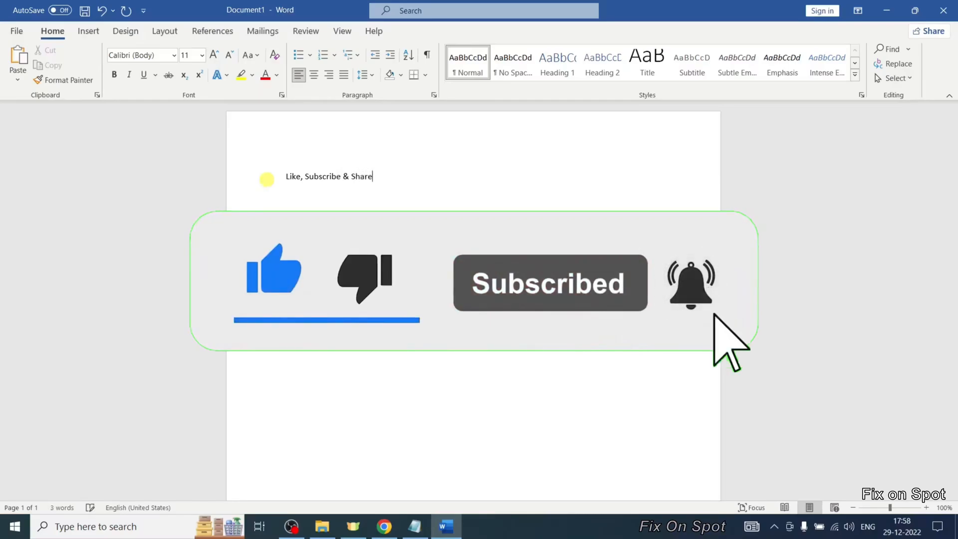
# - Select the line and set its font size to 36 pt
pyautogui.click(265, 183)
pyautogui.click(213, 55)
pyautogui.click(212, 54)
pyautogui.click(212, 55)
pyautogui.click(212, 55)
pyautogui.click(212, 55)
pyautogui.click(212, 55)
pyautogui.click(212, 55)
pyautogui.click(212, 55)
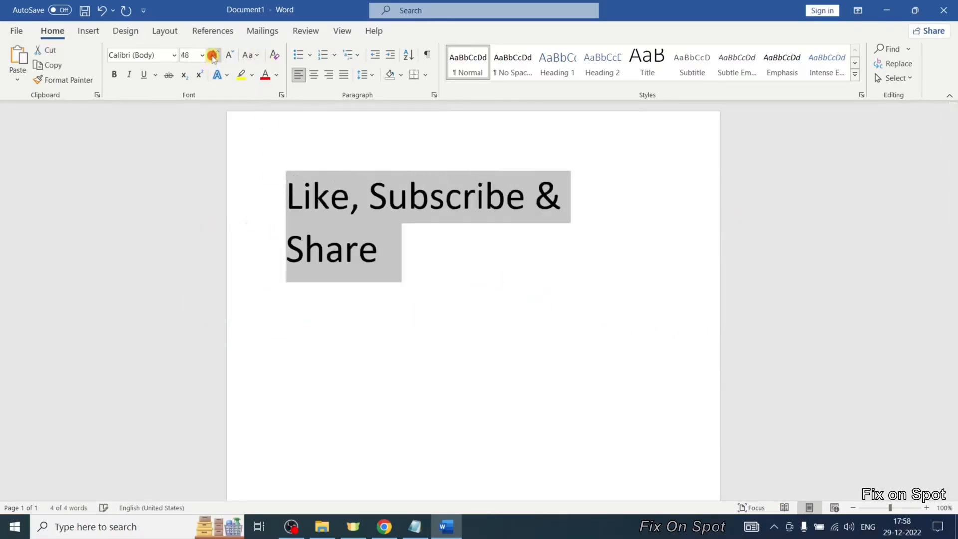
pyautogui.click(213, 56)
pyautogui.click(213, 57)
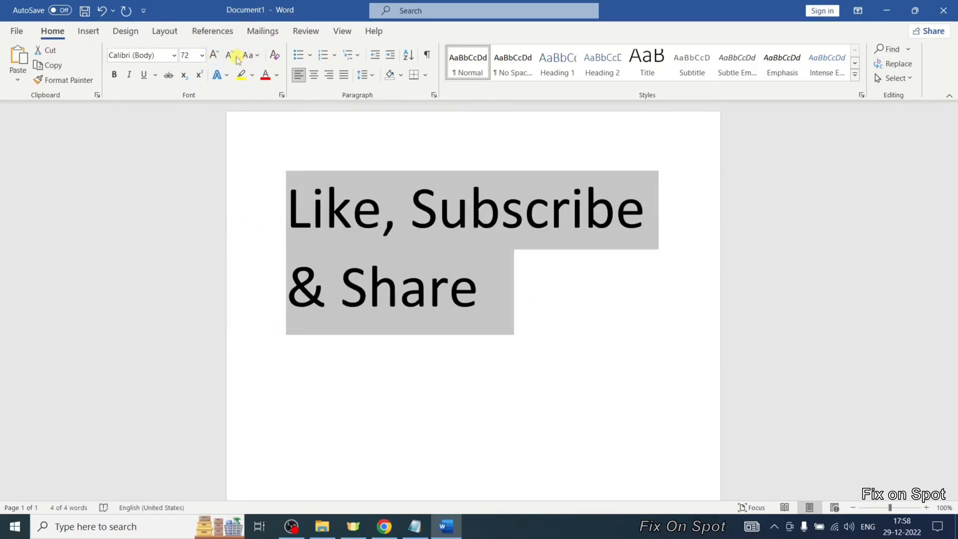
pyautogui.click(230, 55)
pyautogui.click(231, 57)
pyautogui.click(231, 57)
pyautogui.click(231, 58)
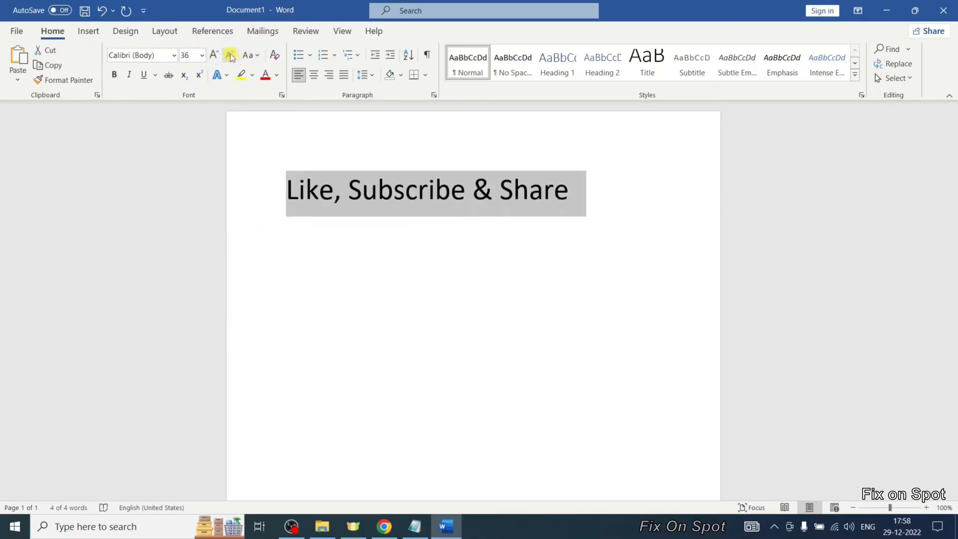
# - Check the product activation on Word's Account page, then close Word without saving
pyautogui.click(16, 31)
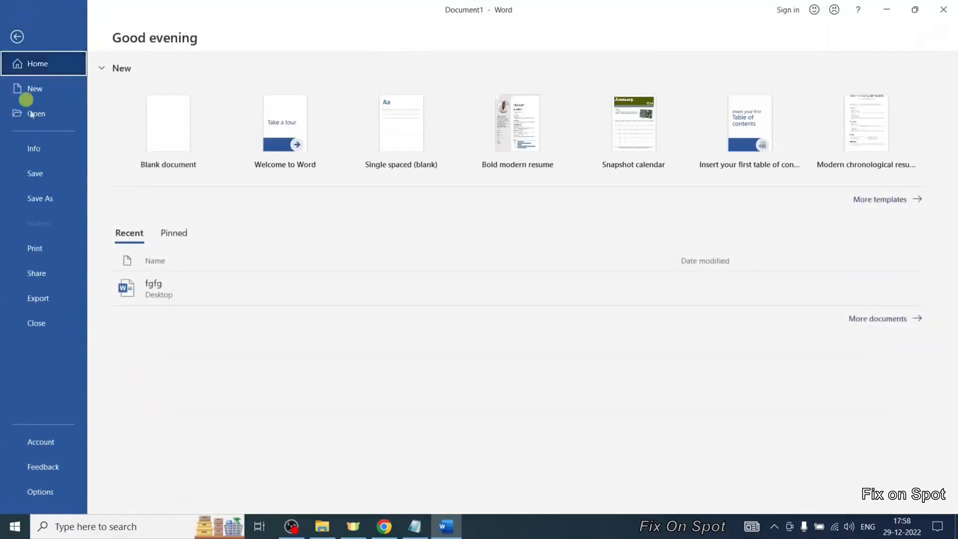
pyautogui.click(42, 442)
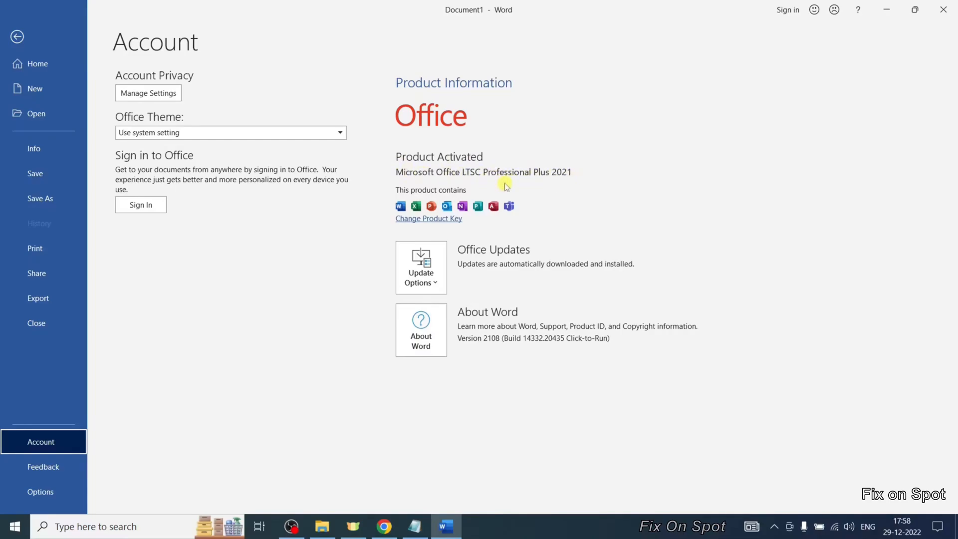
pyautogui.click(942, 10)
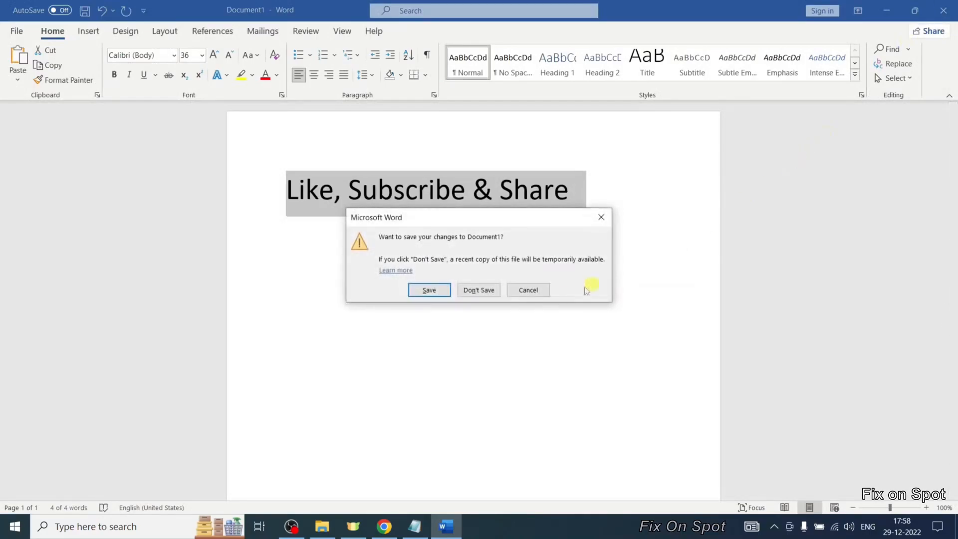
pyautogui.click(478, 290)
# - Open Excel through Windows search with a blank workbook and enter s in cell D2
pyautogui.click(94, 526)
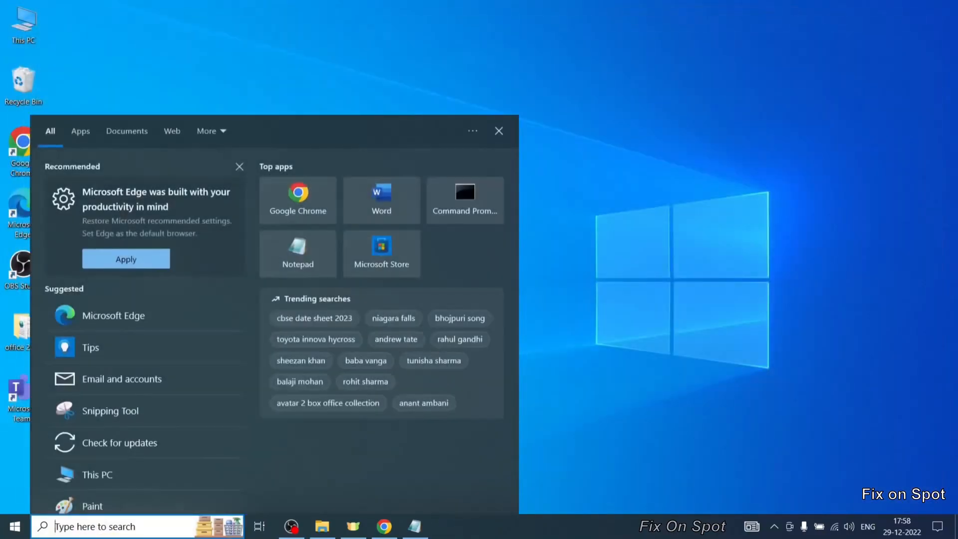
pyautogui.write('excel')
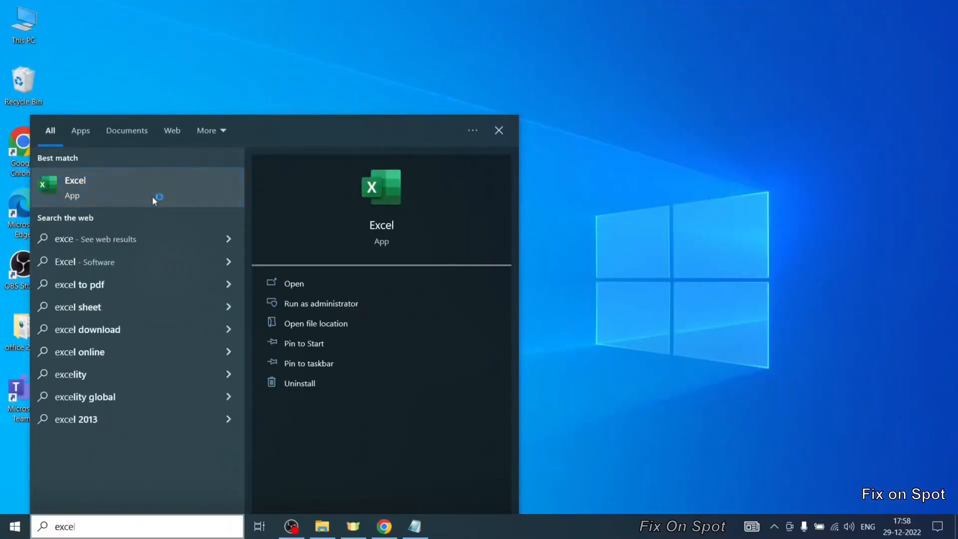
pyautogui.click(152, 196)
pyautogui.click(183, 139)
pyautogui.click(164, 241)
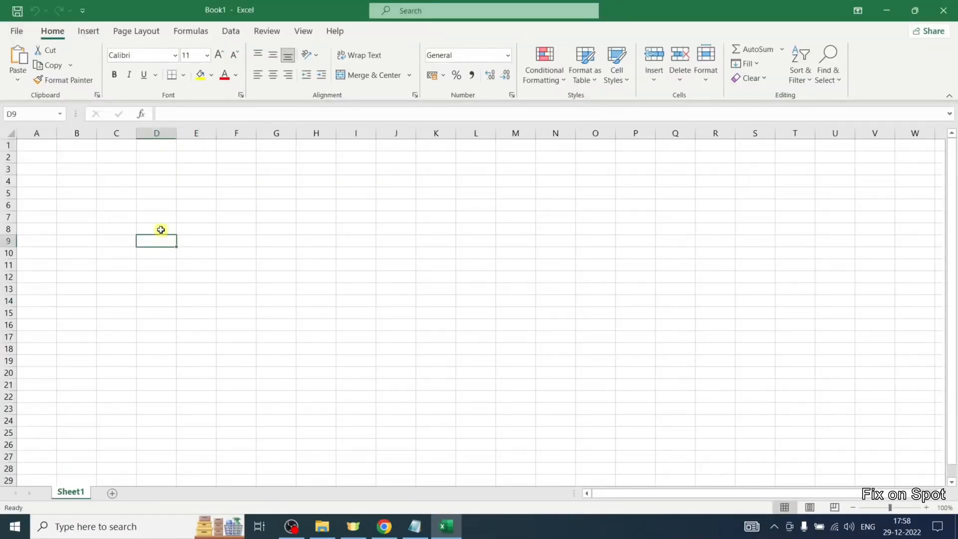
pyautogui.click(142, 155)
pyautogui.write('1')
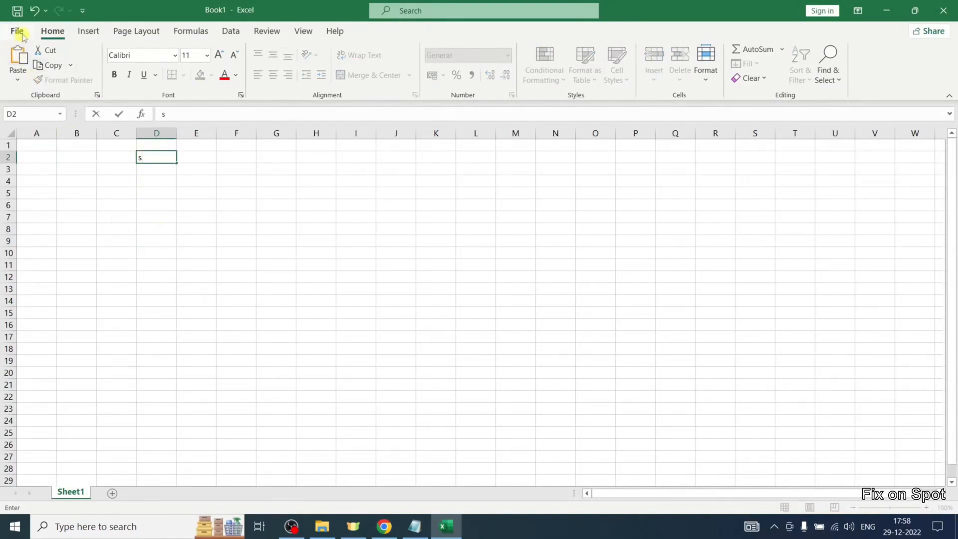
# - Check the product activation on Excel's Account page and close Excel
pyautogui.click(16, 31)
pyautogui.click(50, 444)
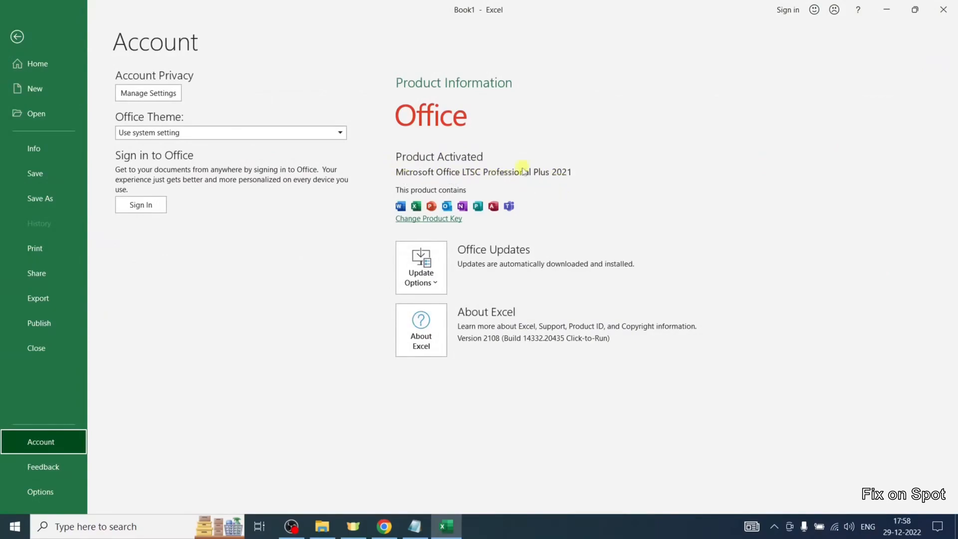
pyautogui.click(943, 10)
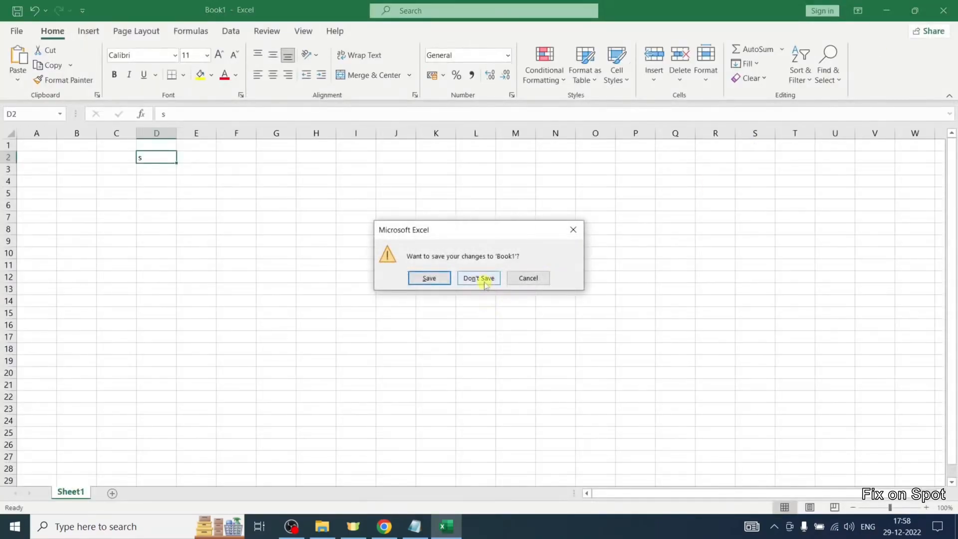